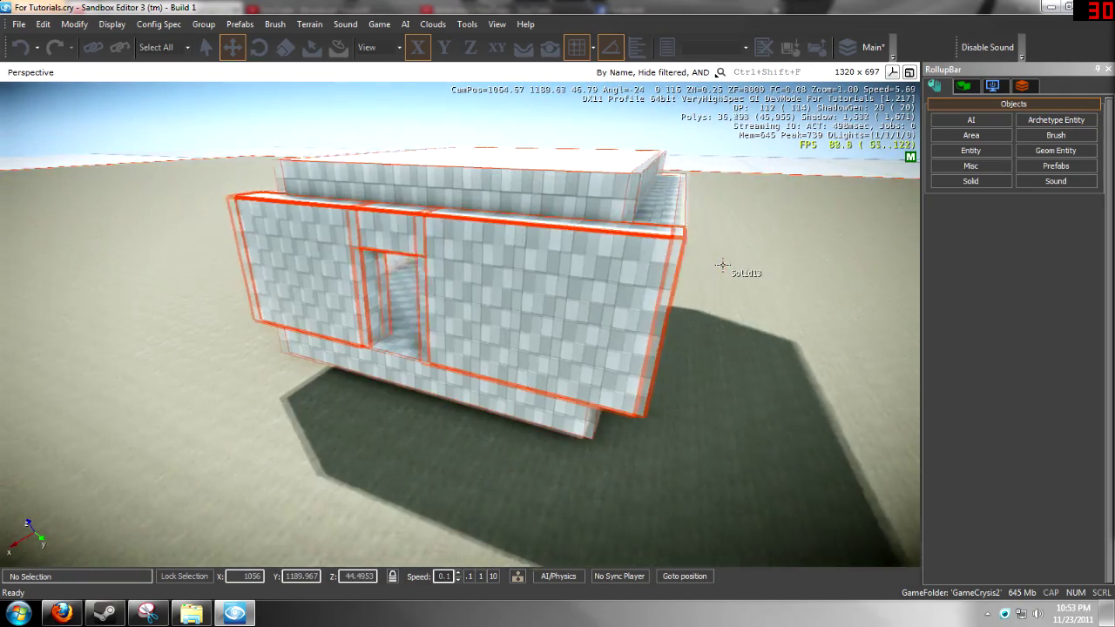
Step: Survey the test building, then pick VisArea from the RollupBar's Area objects
right_click_drag(722, 265, 730, 278)
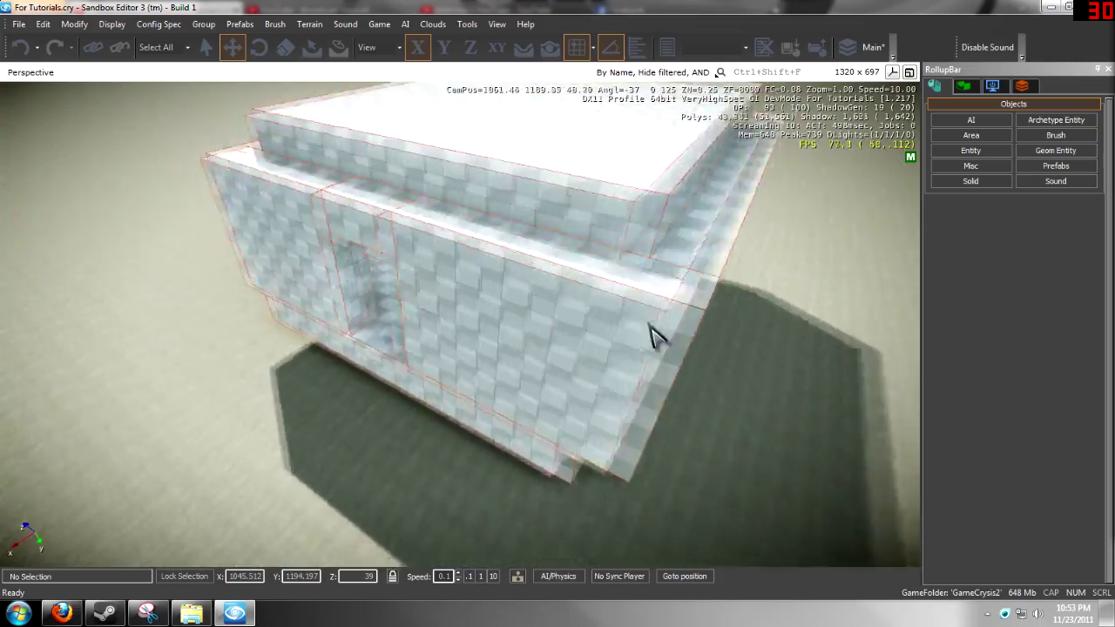
right_click_drag(655, 335, 656, 335)
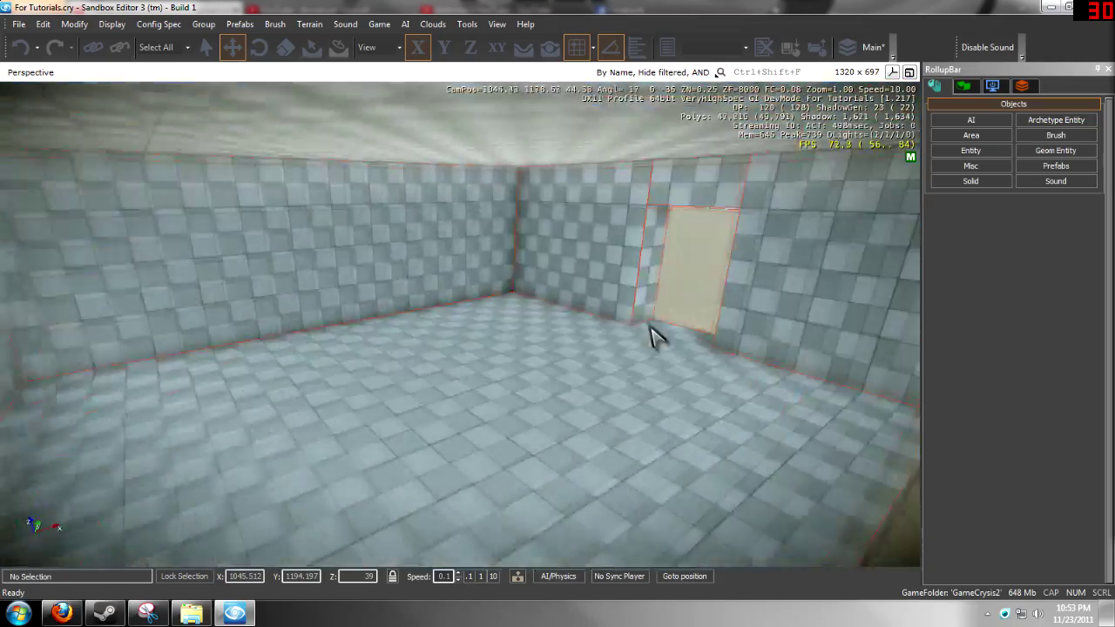
right_click_drag(655, 335, 655, 336)
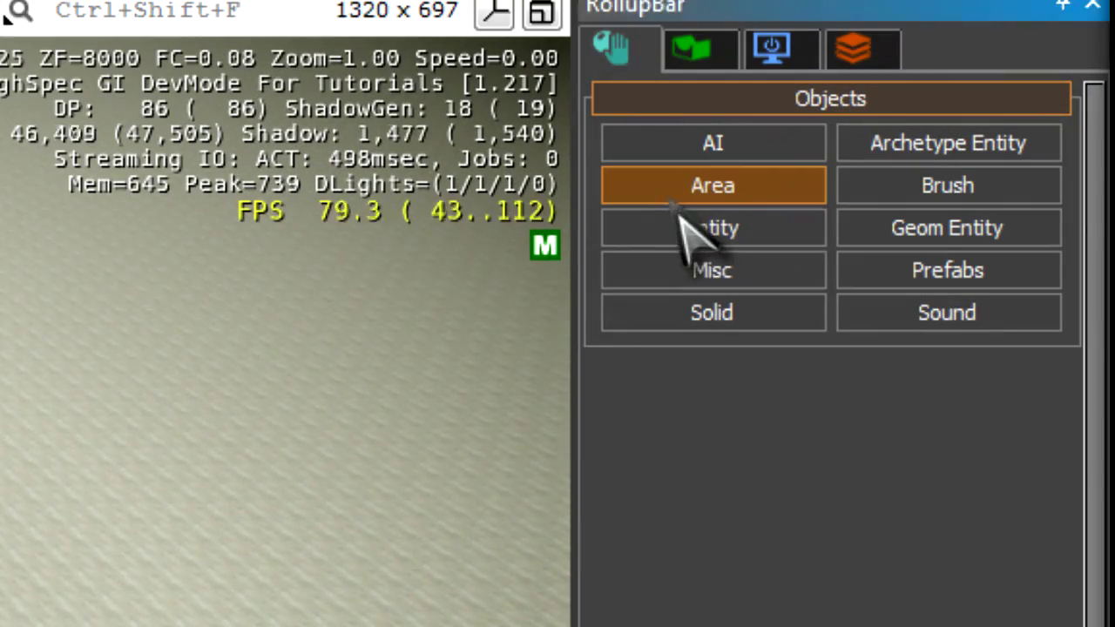
left_click(956, 139)
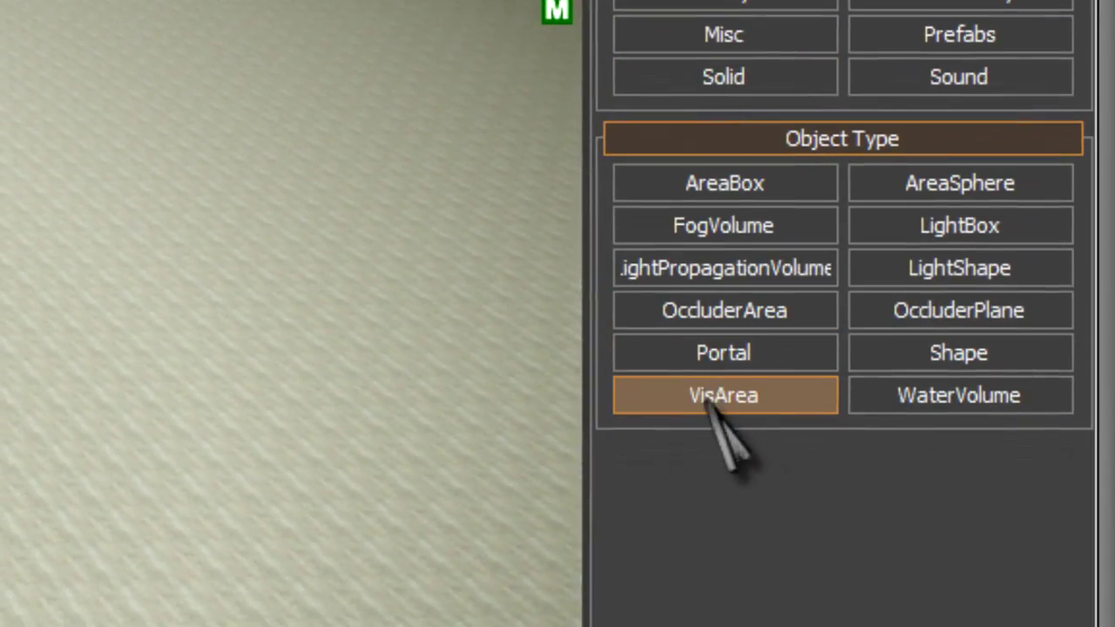
left_click(708, 404)
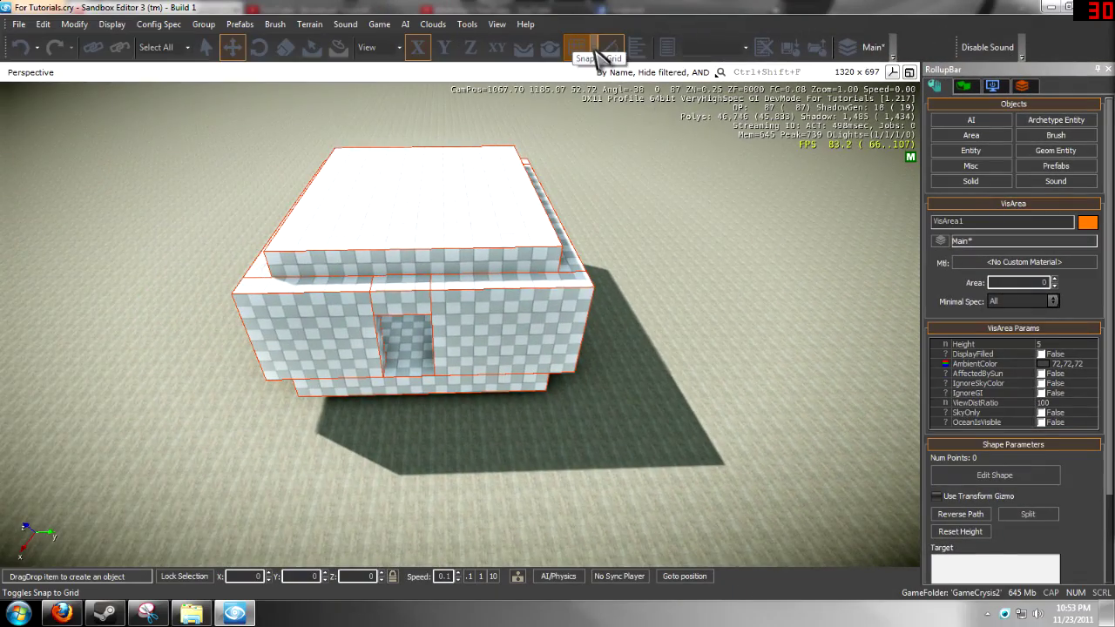
Step: Set grid snapping to 1 and outline the building's footprint with six points
left_click(597, 56)
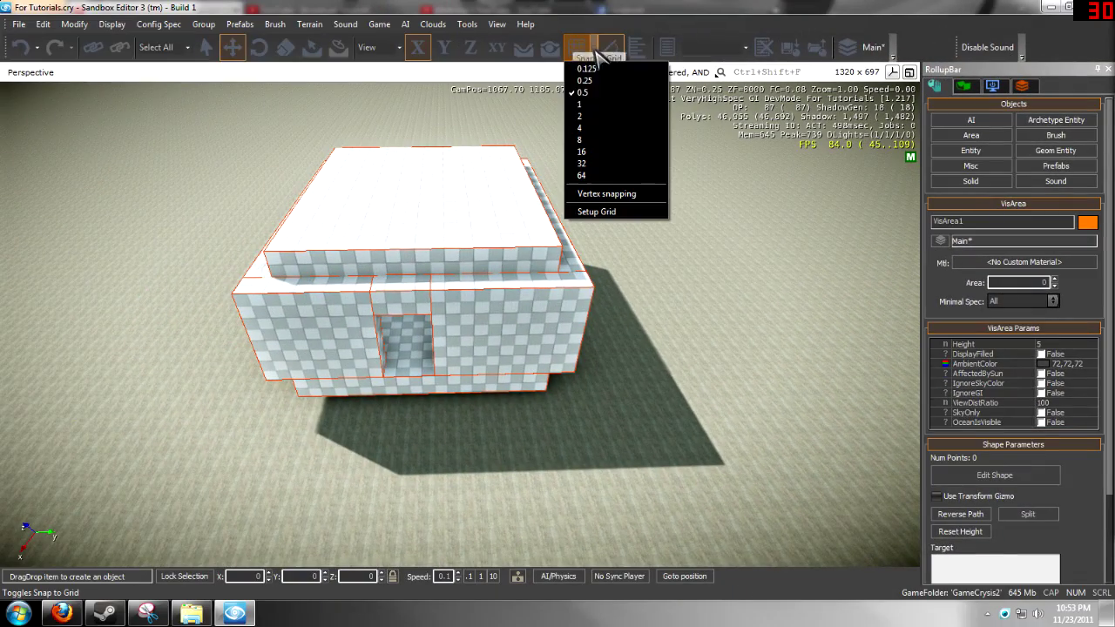
left_click(597, 104)
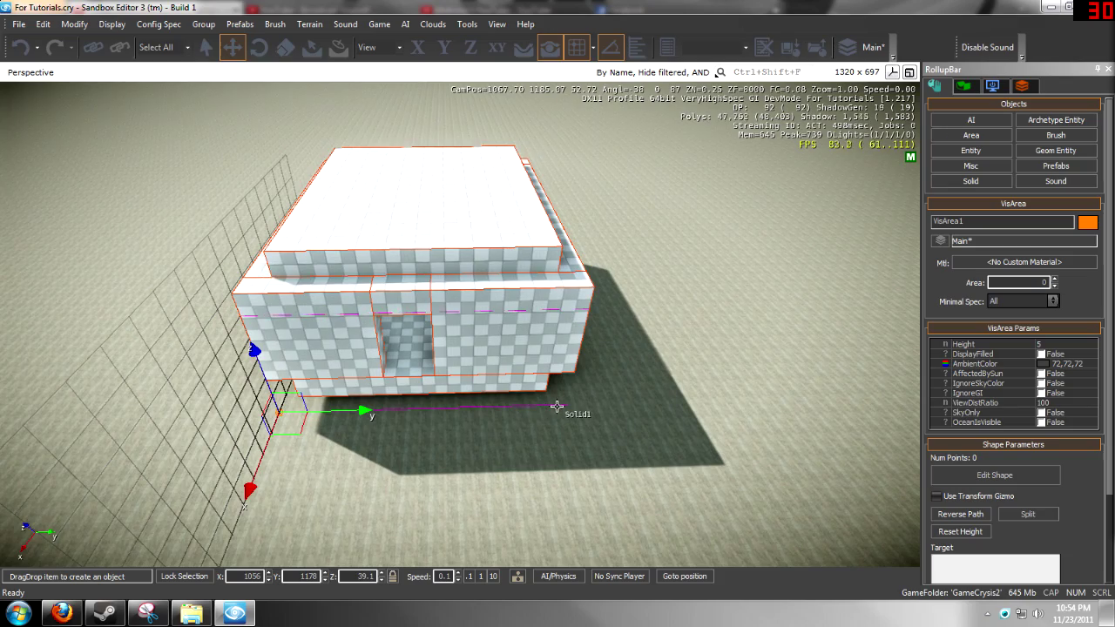
mouse_move(556, 406)
right_mouse_down()
mouse_move(530, 402)
mouse_move(517, 423)
right_mouse_up()
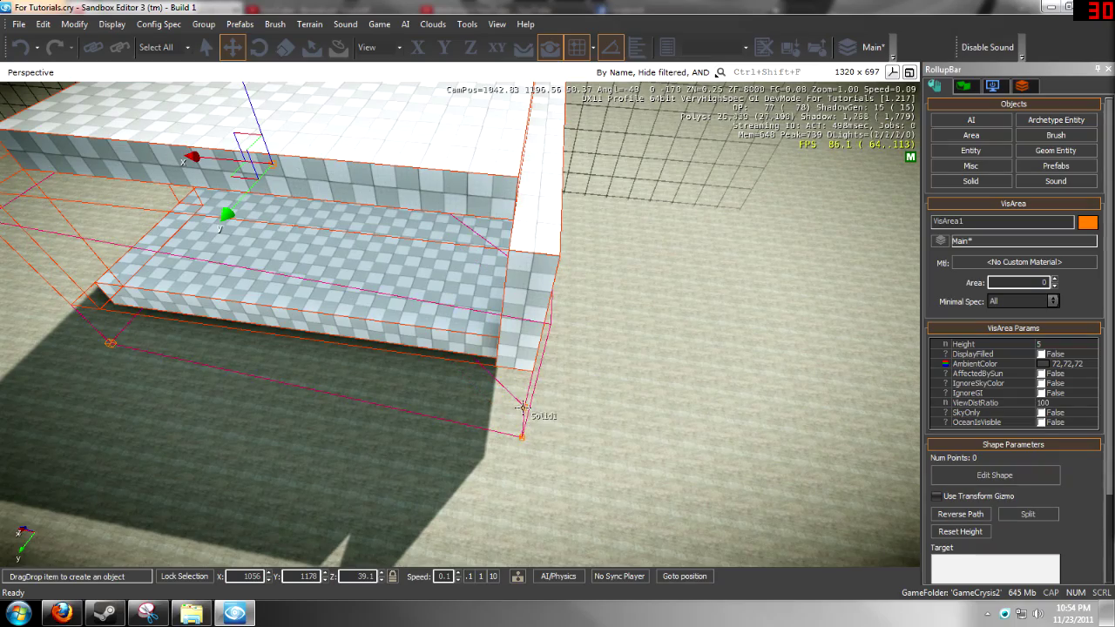
mouse_move(522, 406)
right_mouse_down()
mouse_move(490, 419)
mouse_move(495, 429)
right_mouse_up()
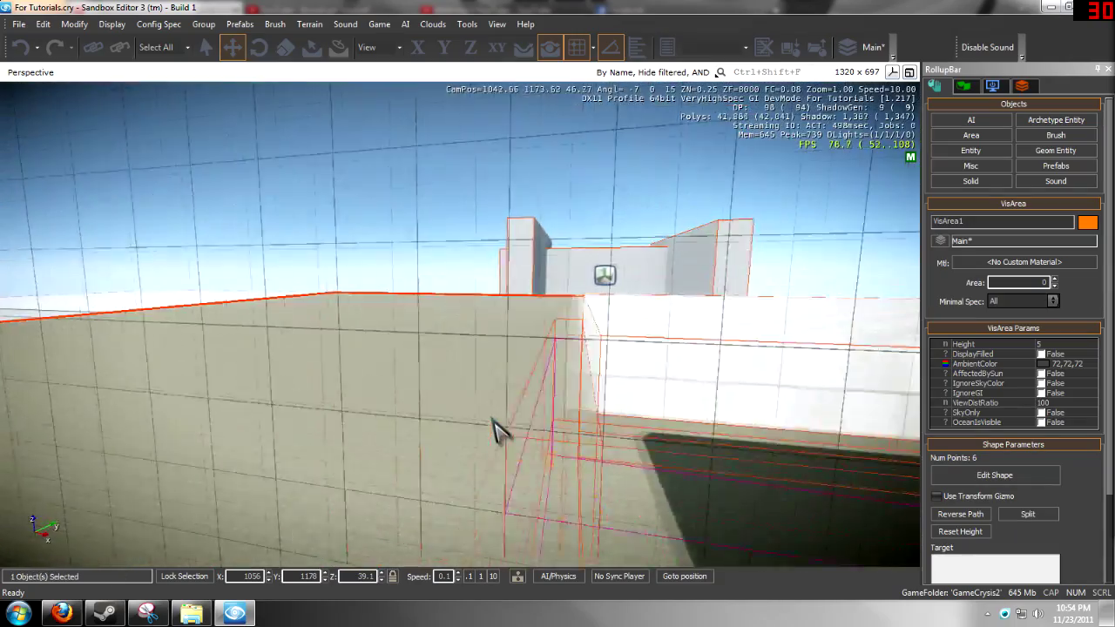
Step: Delete the extra vertex so the VisArea outline has five points
left_click(996, 479)
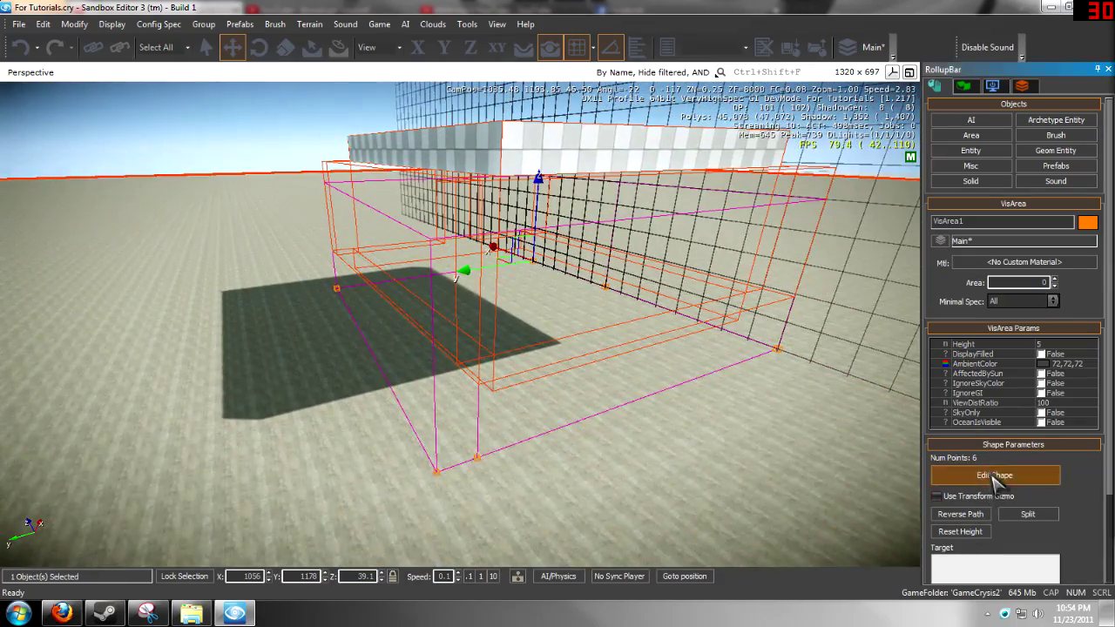
left_click(438, 472)
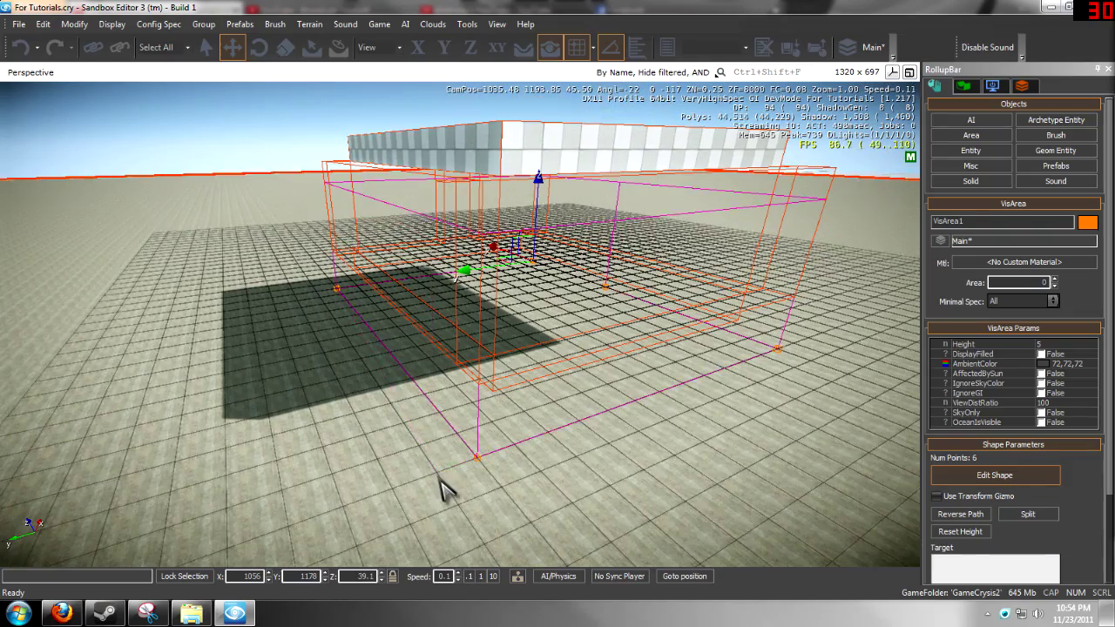
right_click_drag(438, 490, 459, 479)
left_click(523, 408)
right_click_drag(528, 404, 498, 521)
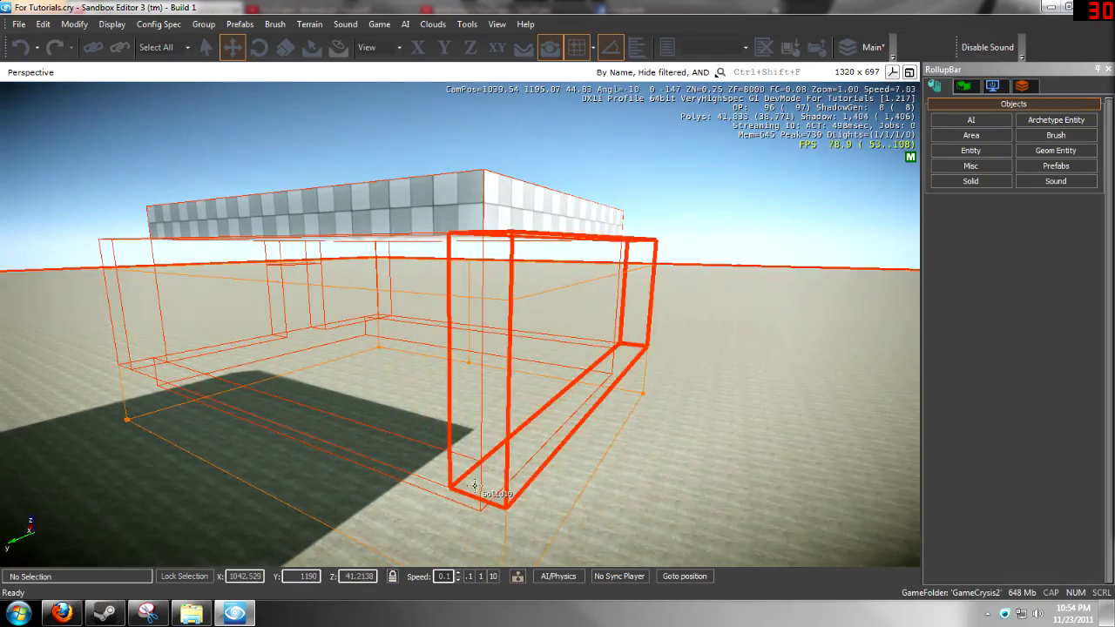
left_click(506, 522)
scroll(506, 522, "down", 3)
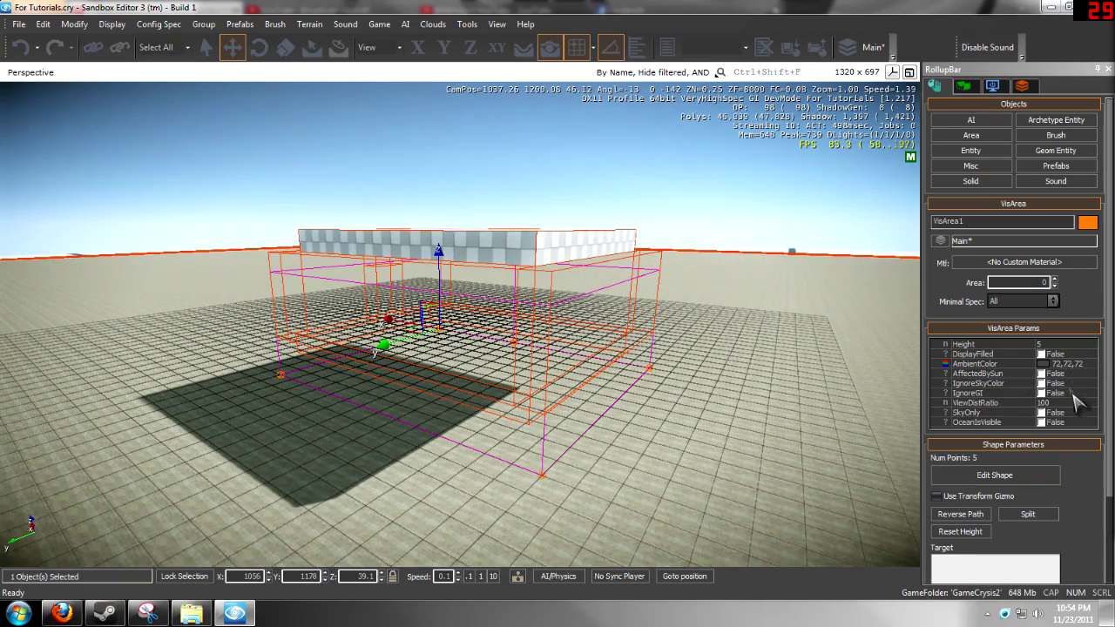
Step: Raise the VisArea Height to about 5.3 so it encloses the walls, then deselect it
left_click(1056, 345)
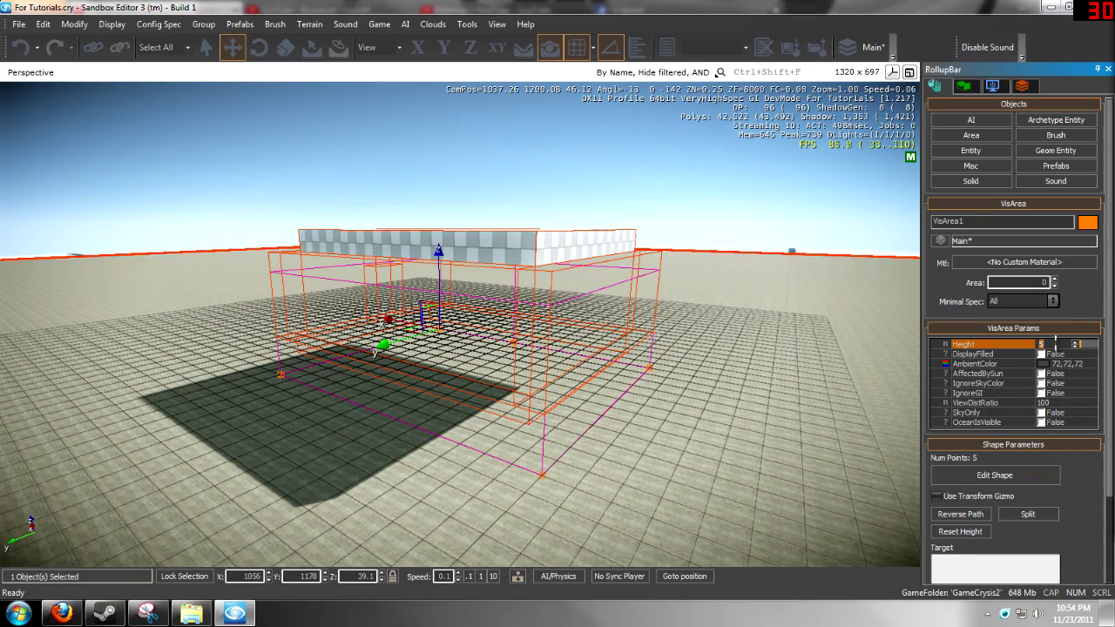
right_click_drag(368, 348, 386, 294)
key("3")
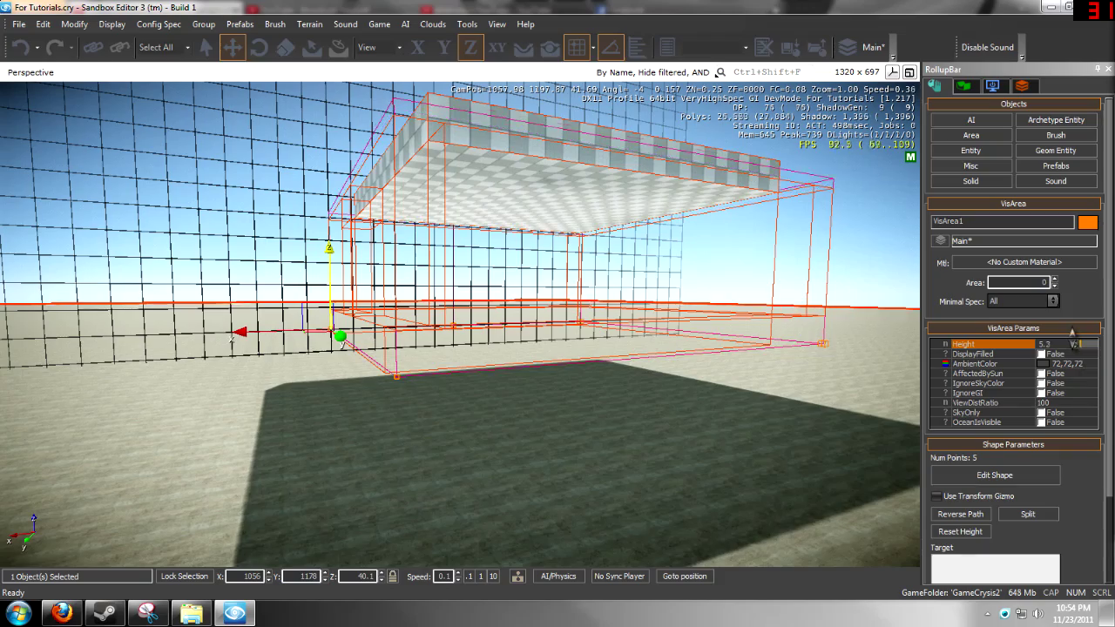
left_click_drag(1077, 346, 1077, 336)
mouse_move(610, 365)
right_mouse_down()
mouse_move(631, 370)
mouse_move(639, 258)
right_mouse_up()
left_click(627, 366)
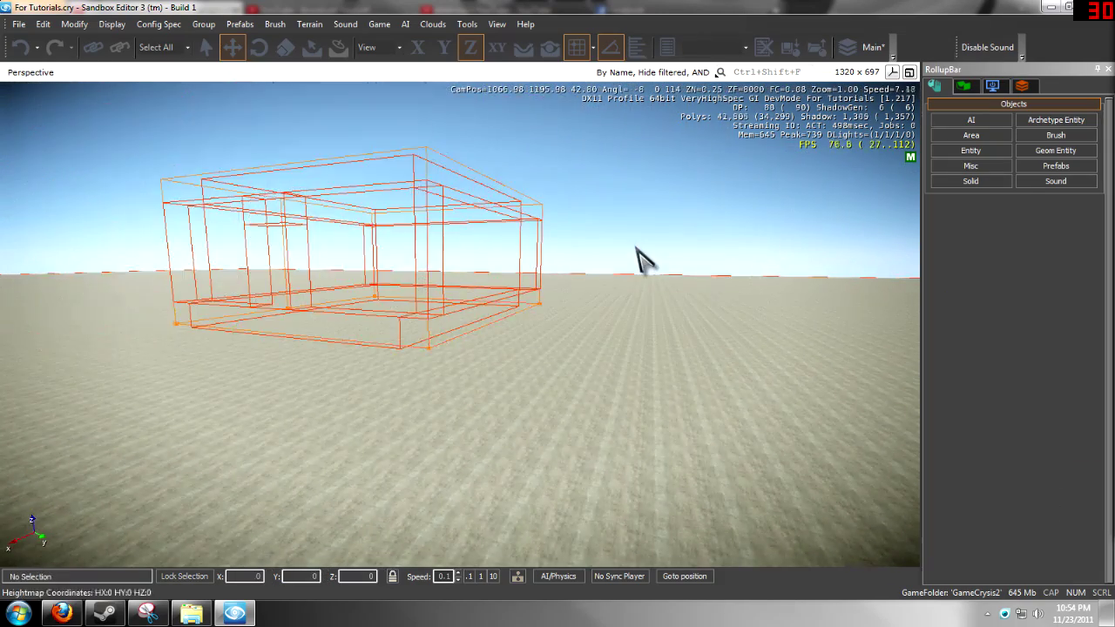
scroll(639, 259, "up", 5)
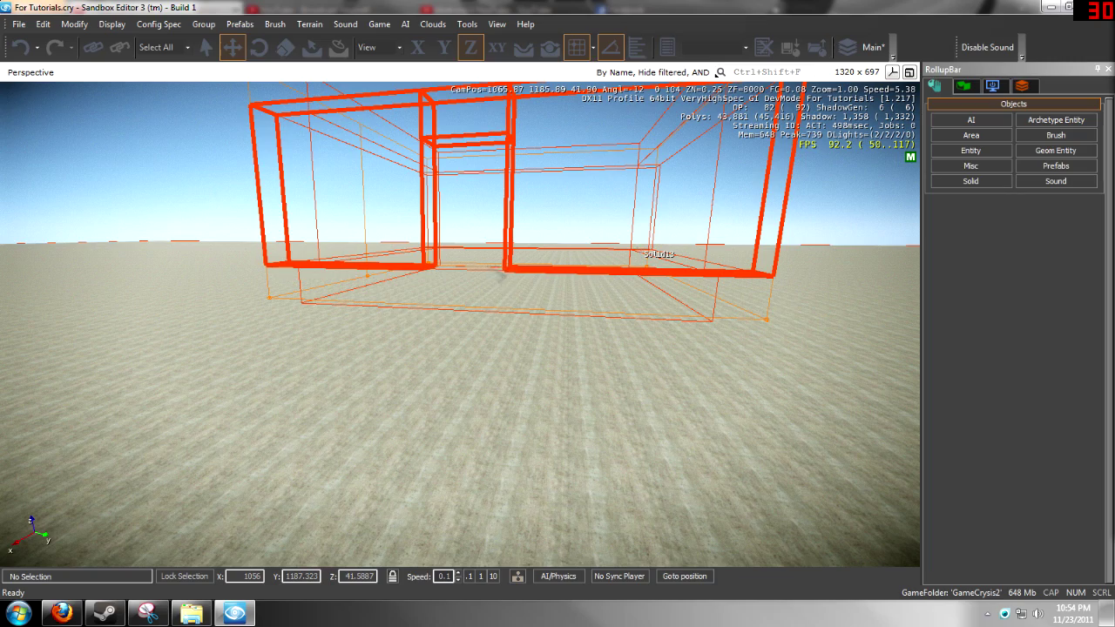
key("ctrl+g")
Step: Disable the game sound and re-enter game mode
key("Escape")
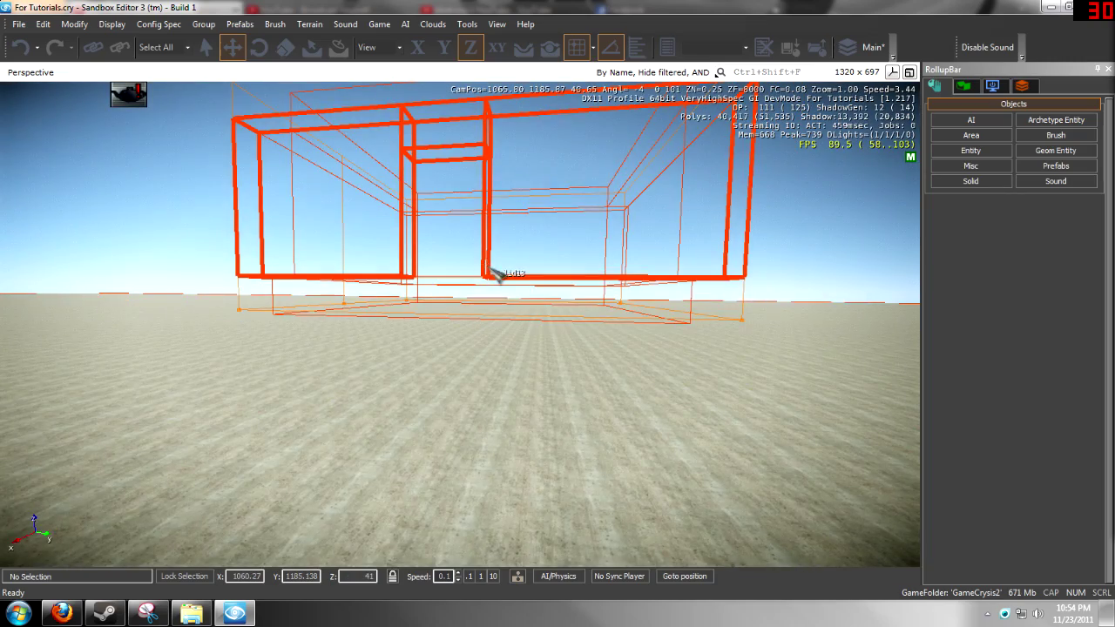
key("ctrl+g")
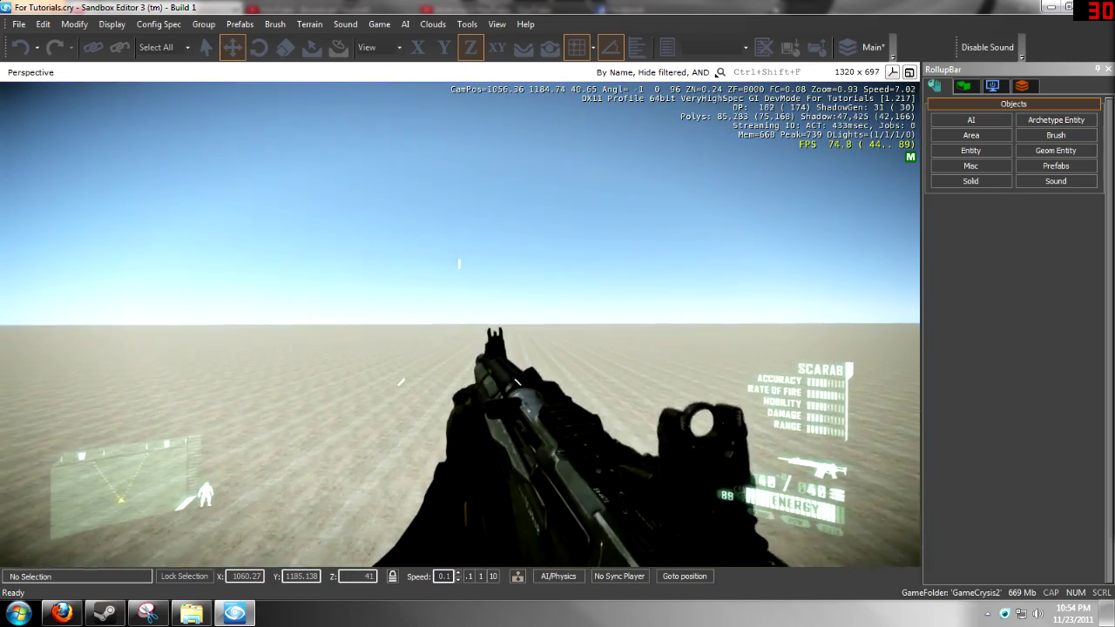
key("Escape")
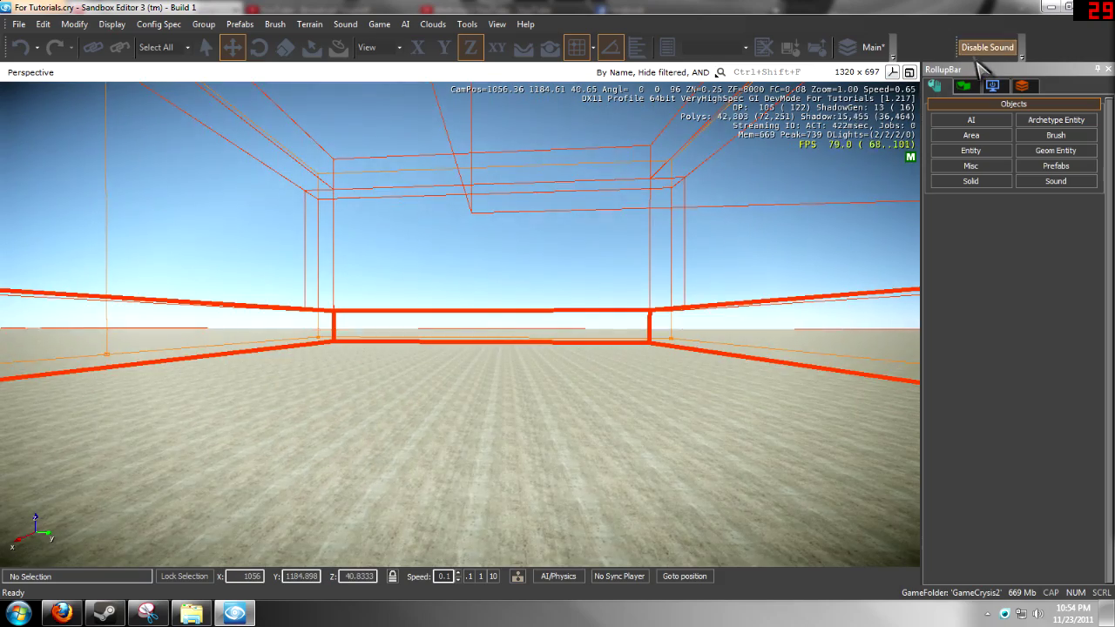
left_click(982, 50)
scroll(131, 393, "down", 3)
key("ctrl+g")
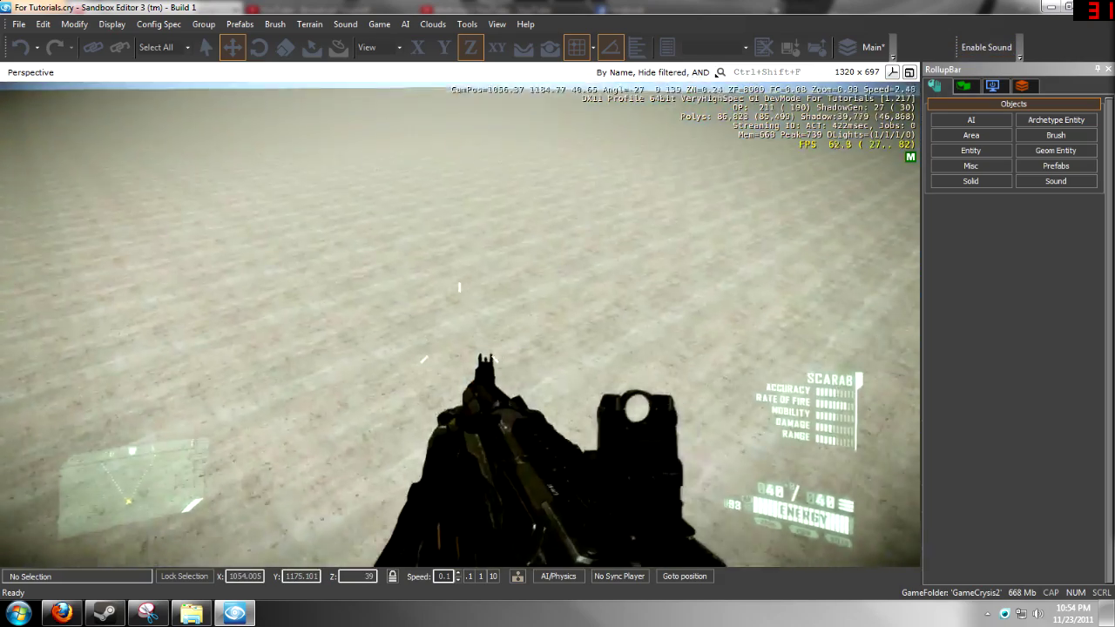
Step: Fire the weapon inside the building and look over the dark interior and doorway
left_click(459, 374)
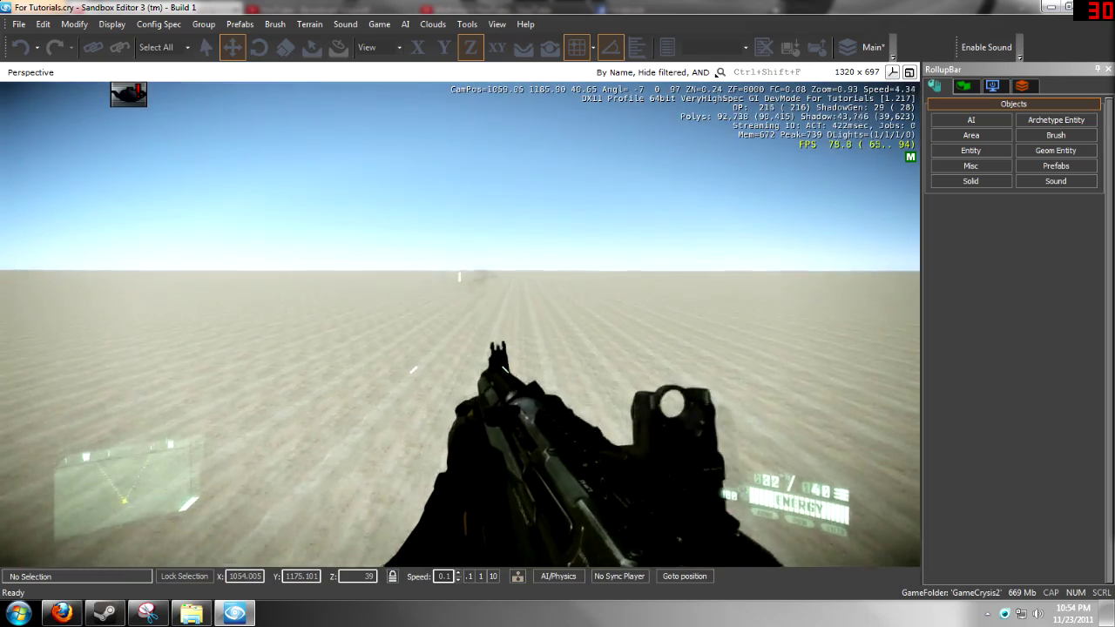
left_click(460, 324)
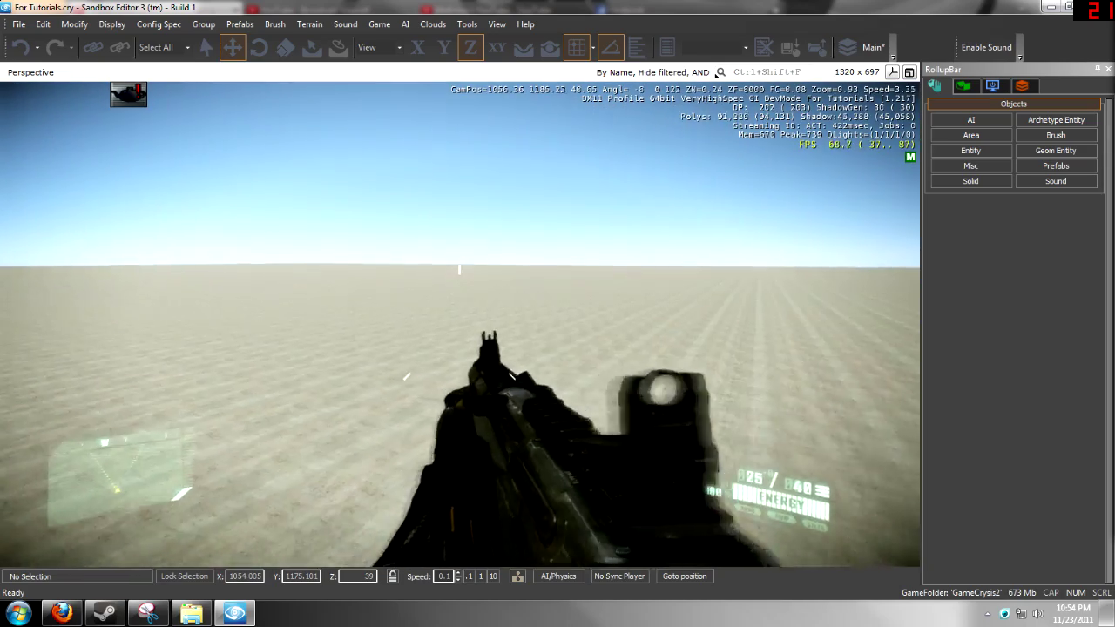
left_click(459, 277)
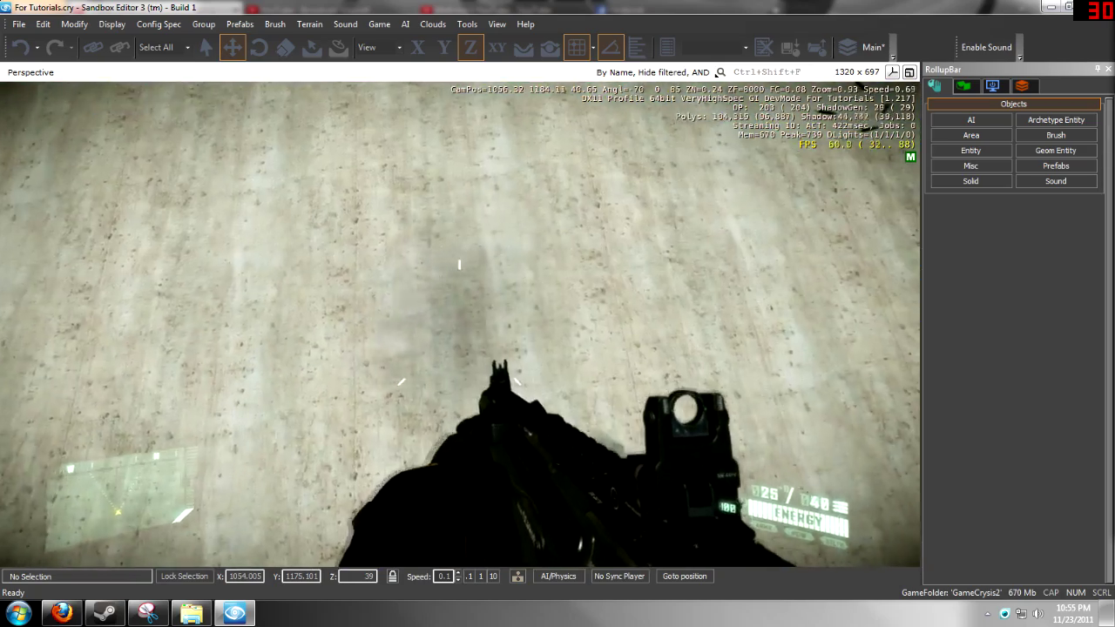
key("Escape")
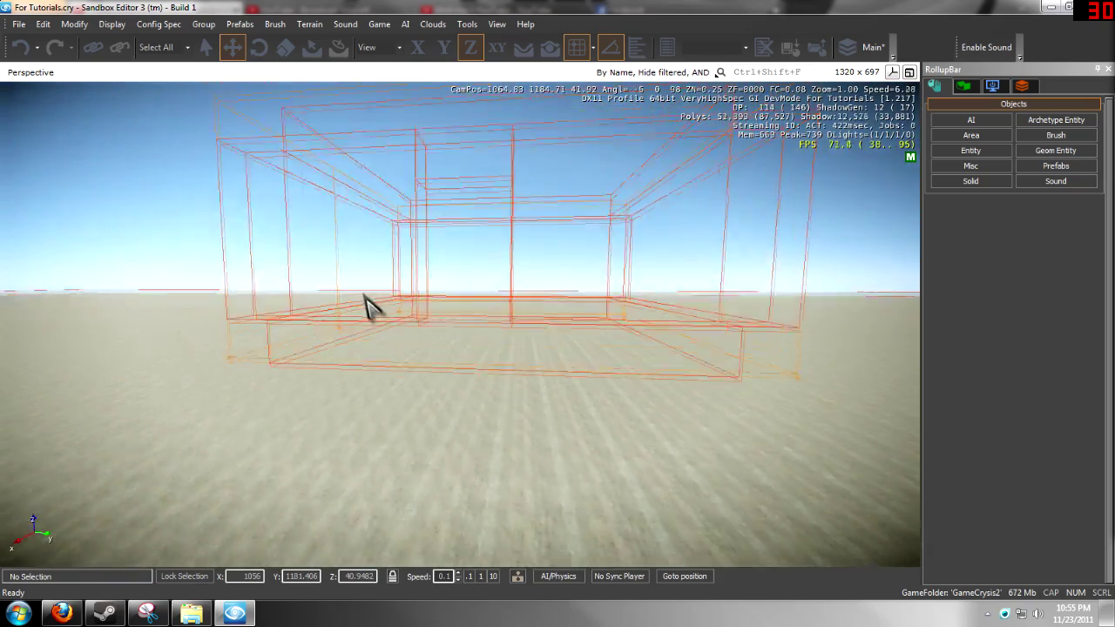
right_click_drag(365, 305, 454, 265)
right_click_drag(523, 250, 520, 253)
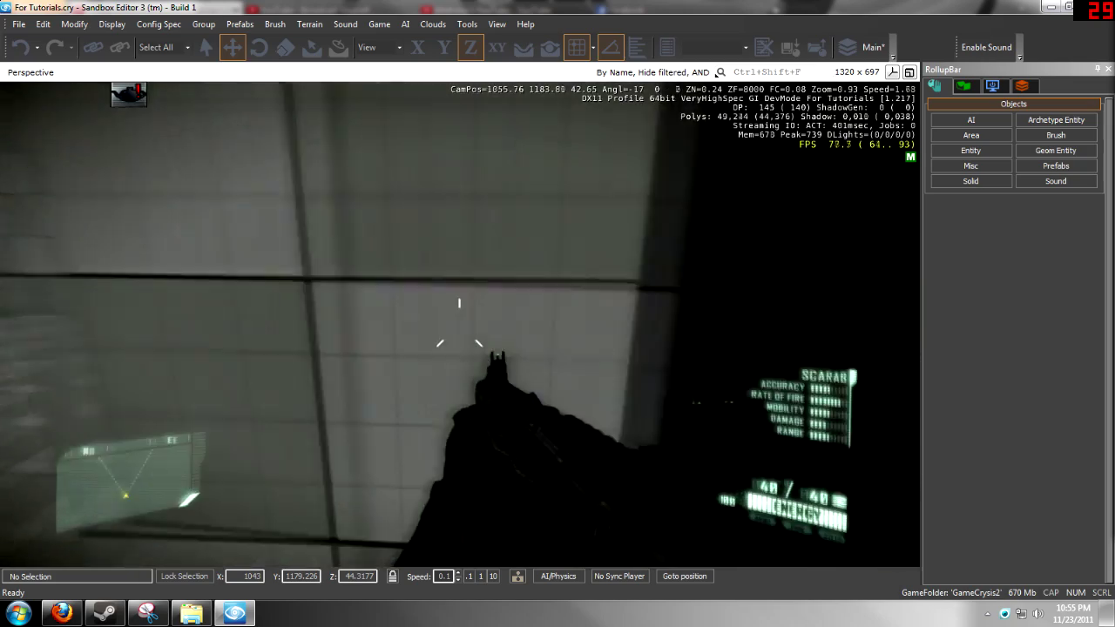
key("Escape")
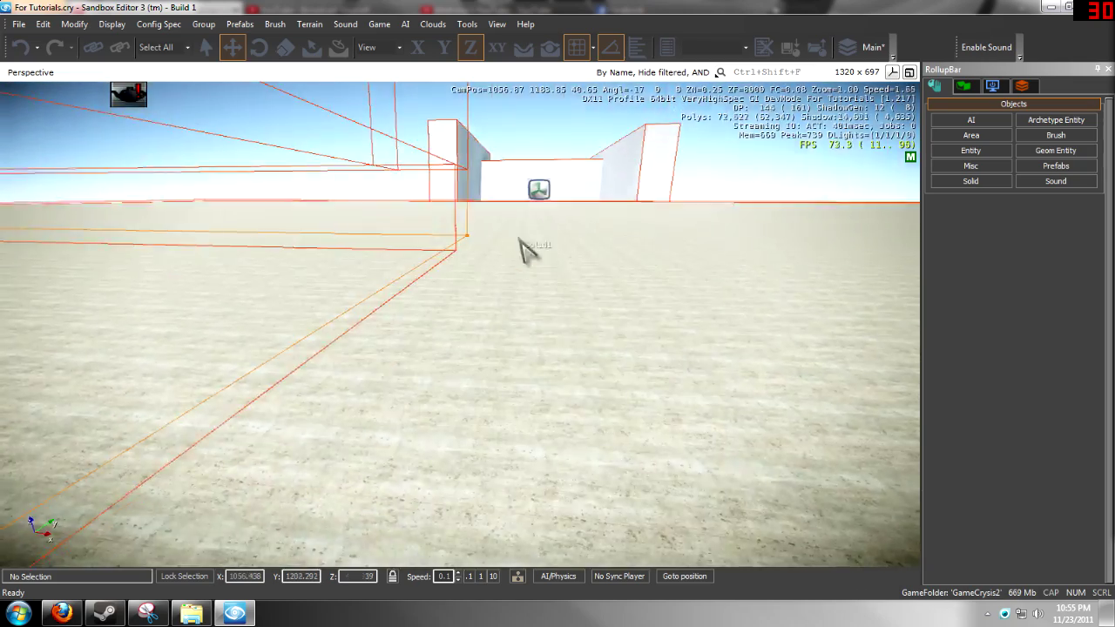
right_click_drag(523, 250, 525, 259)
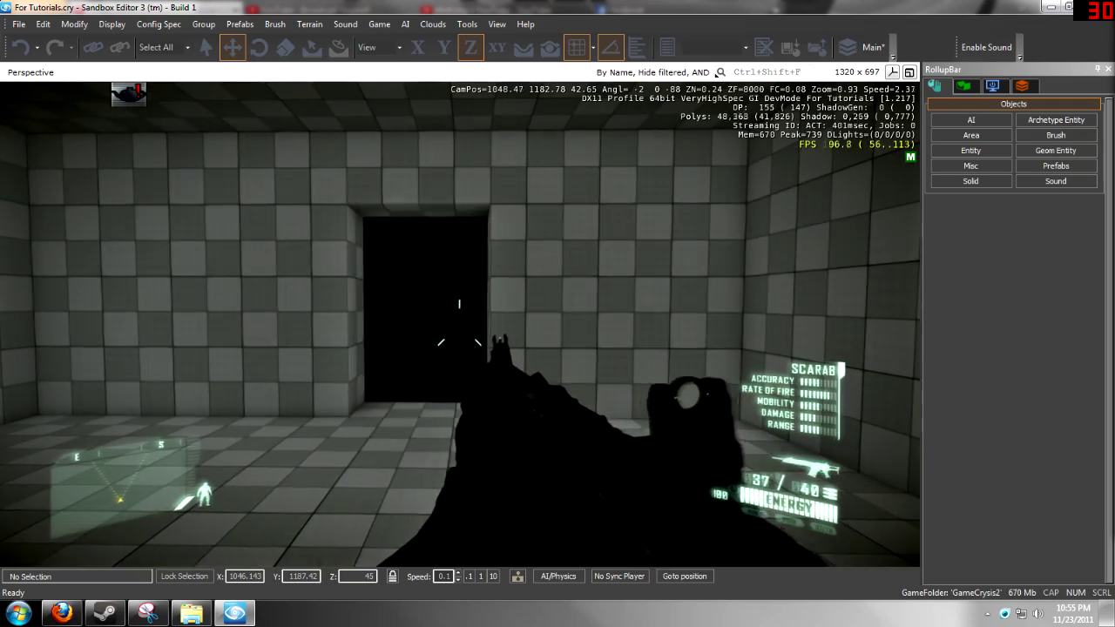
key("Escape")
right_click_drag(497, 249, 509, 277)
Step: Start a new Portal area with a finer grid snap size
left_click(436, 393)
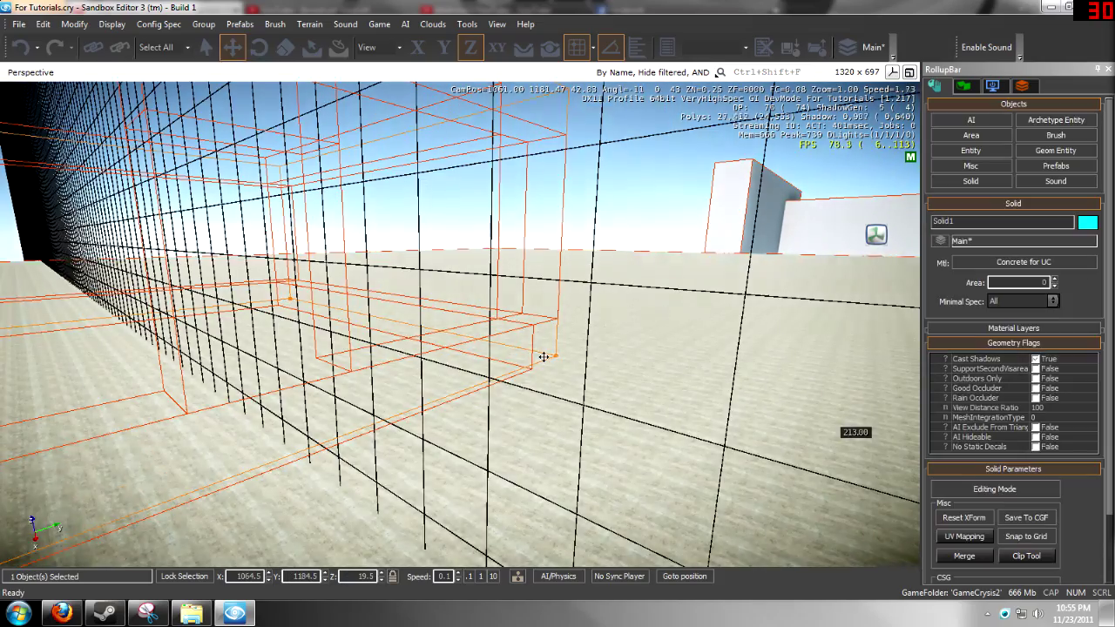
left_click(540, 364)
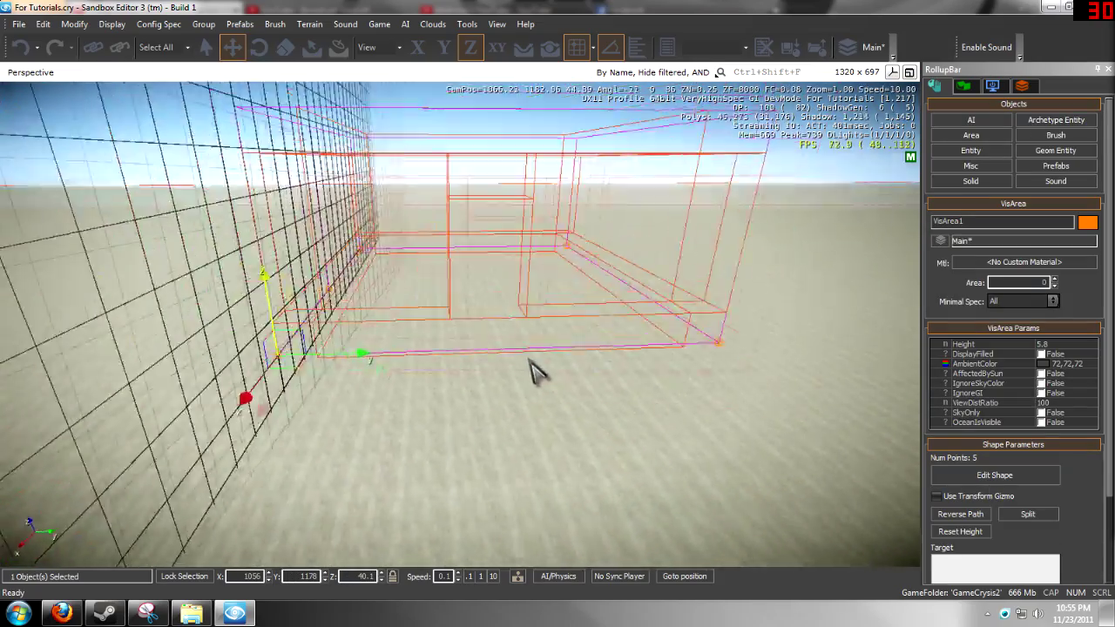
left_click(969, 136)
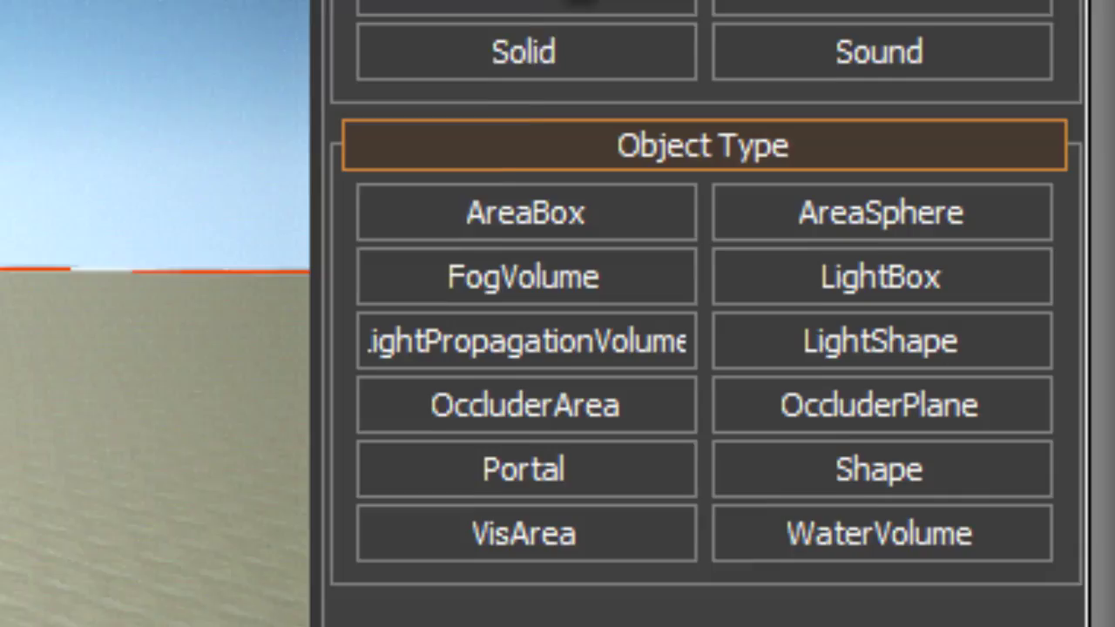
left_click(466, 246)
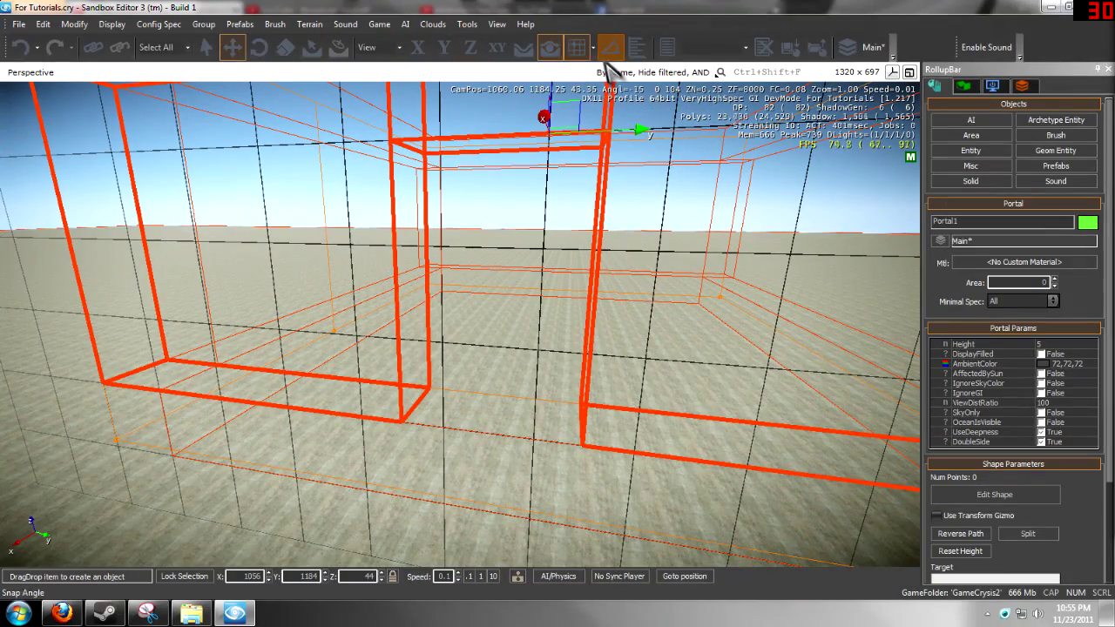
left_click(593, 48)
left_click(594, 93)
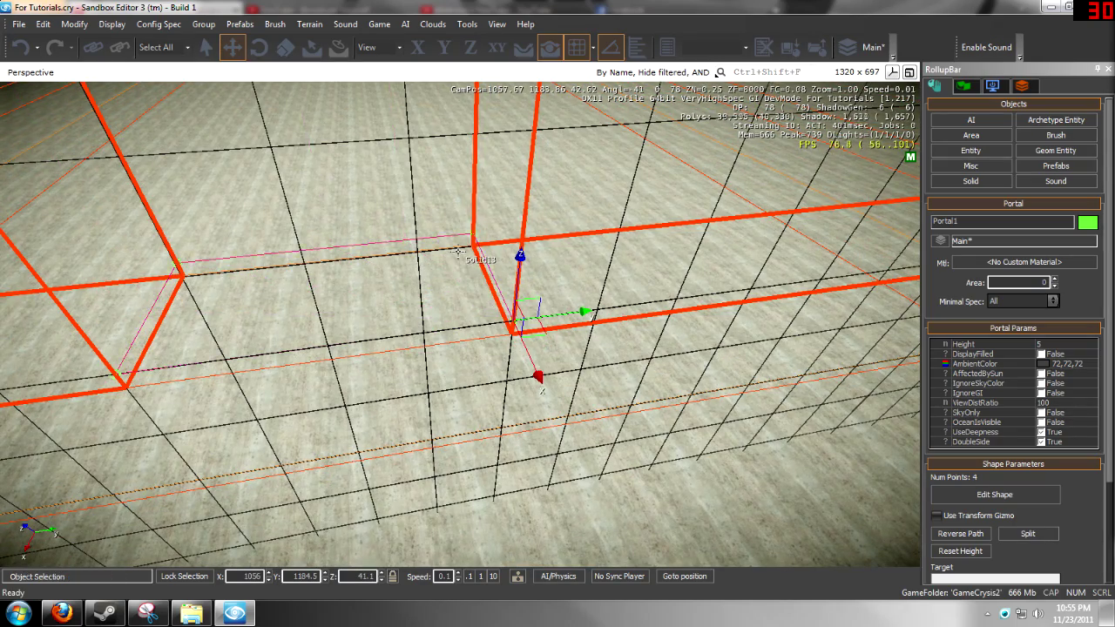
Step: Place Portal1 across the building's doorway and reselect it
right_click_drag(458, 251, 466, 266)
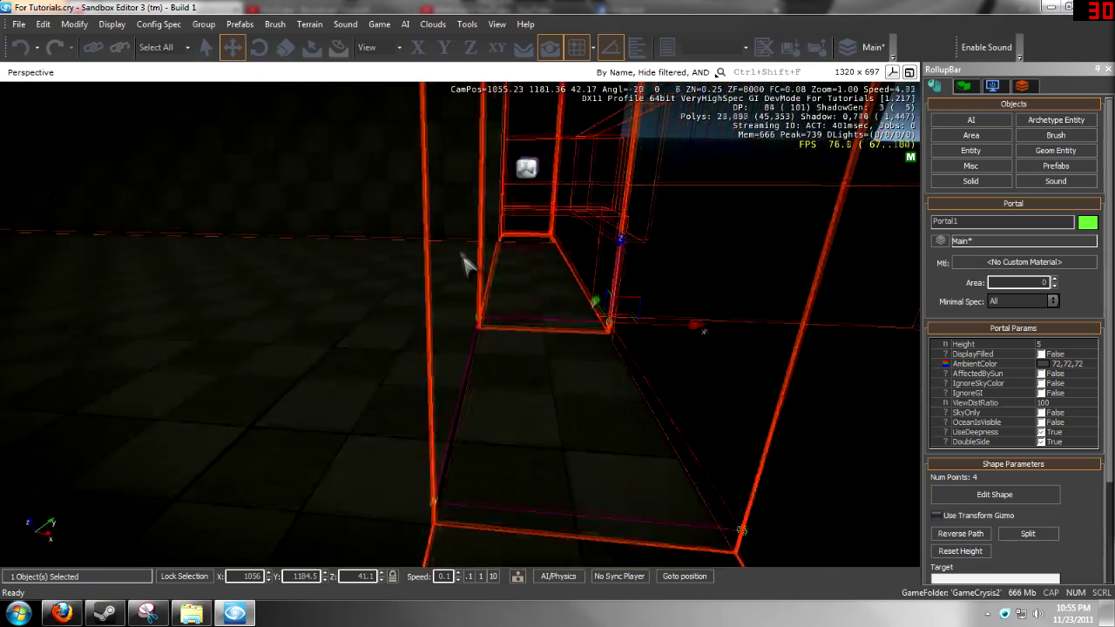
right_click_drag(466, 266, 465, 262)
left_click(540, 376)
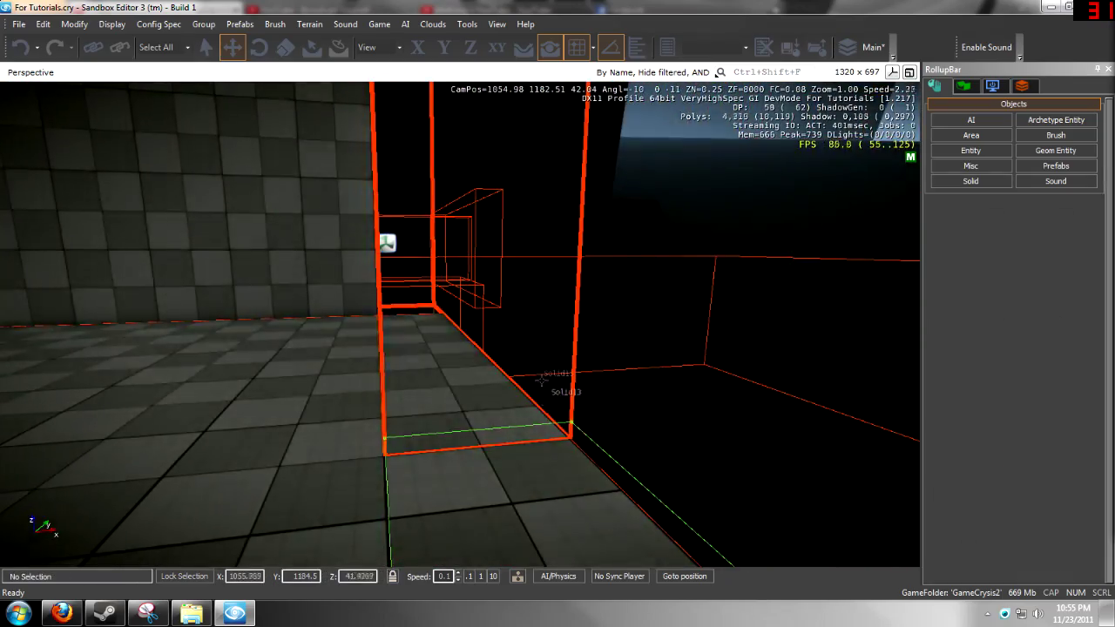
left_click(590, 441)
scroll(329, 317, "down", 3)
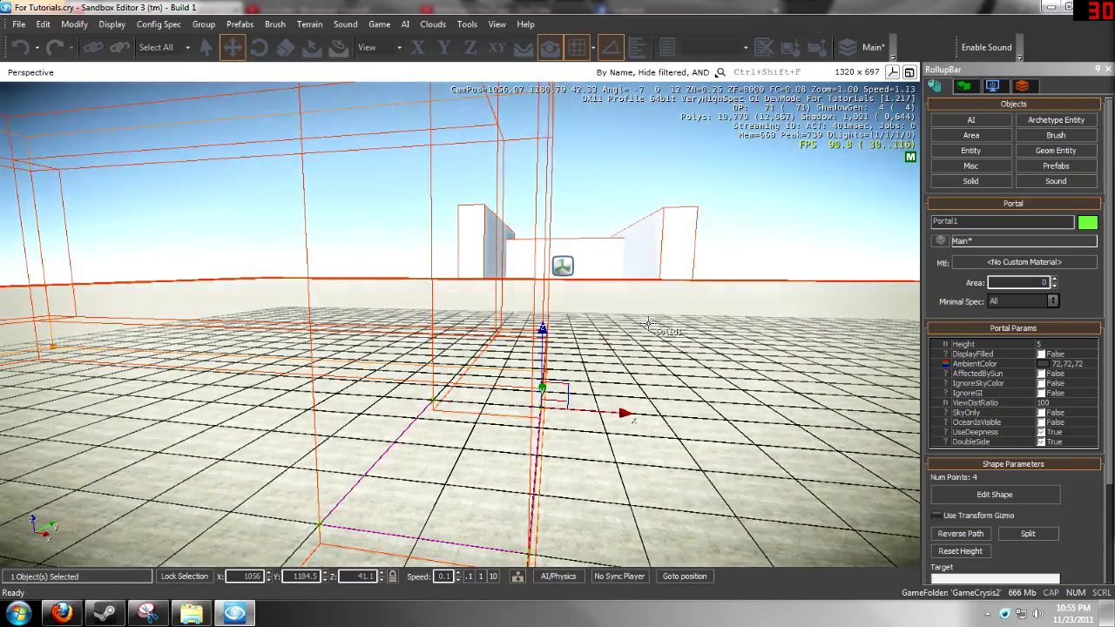
right_click_drag(330, 317, 594, 326)
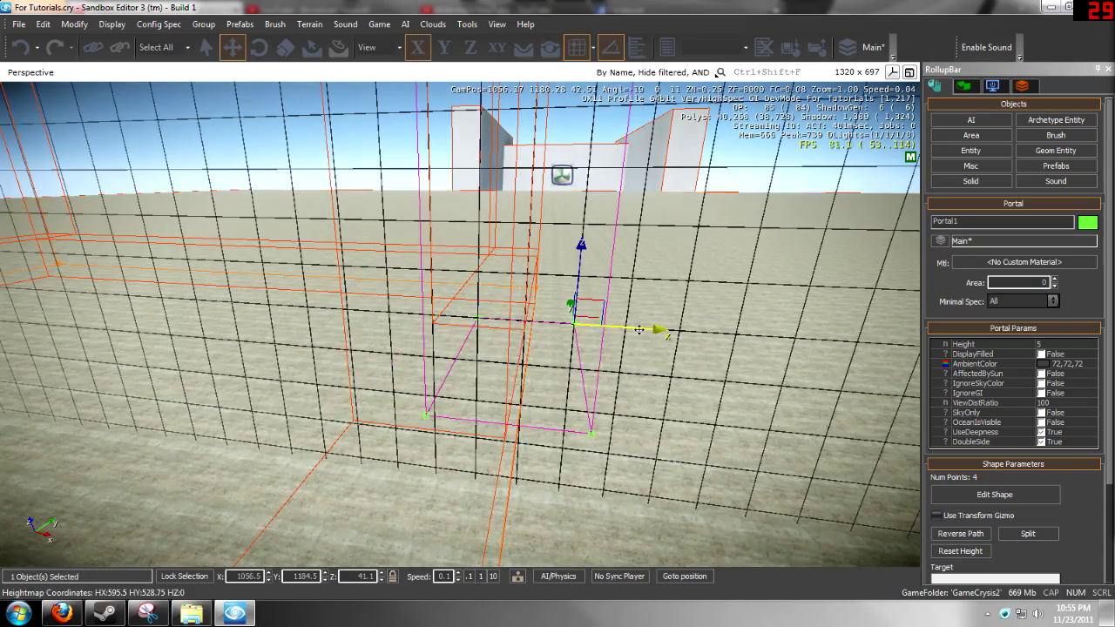
right_click_drag(594, 326, 647, 344)
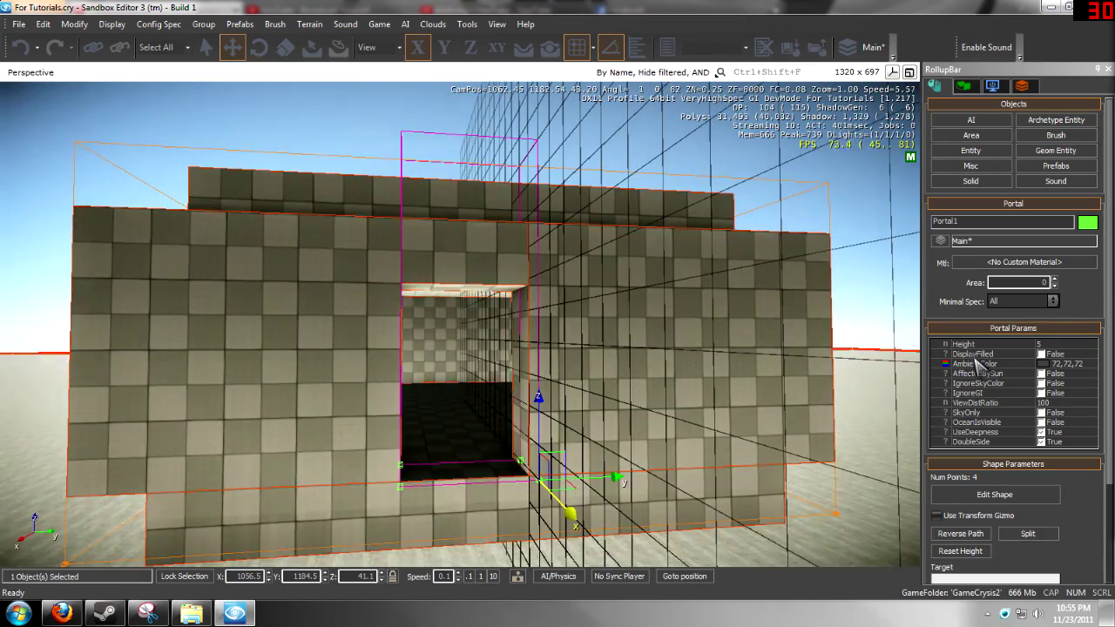
Step: Lower Portal1's Height to about 2.9 to match the top of the door opening
left_click(1074, 345)
left_click_drag(1076, 344, 1077, 350)
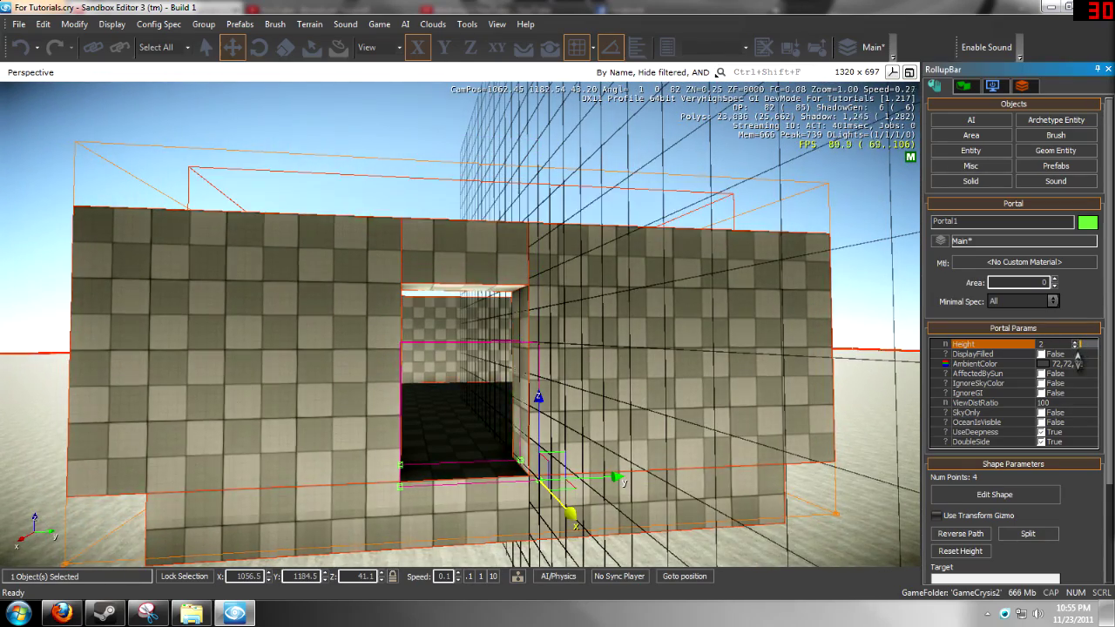
right_click_drag(652, 361, 655, 362)
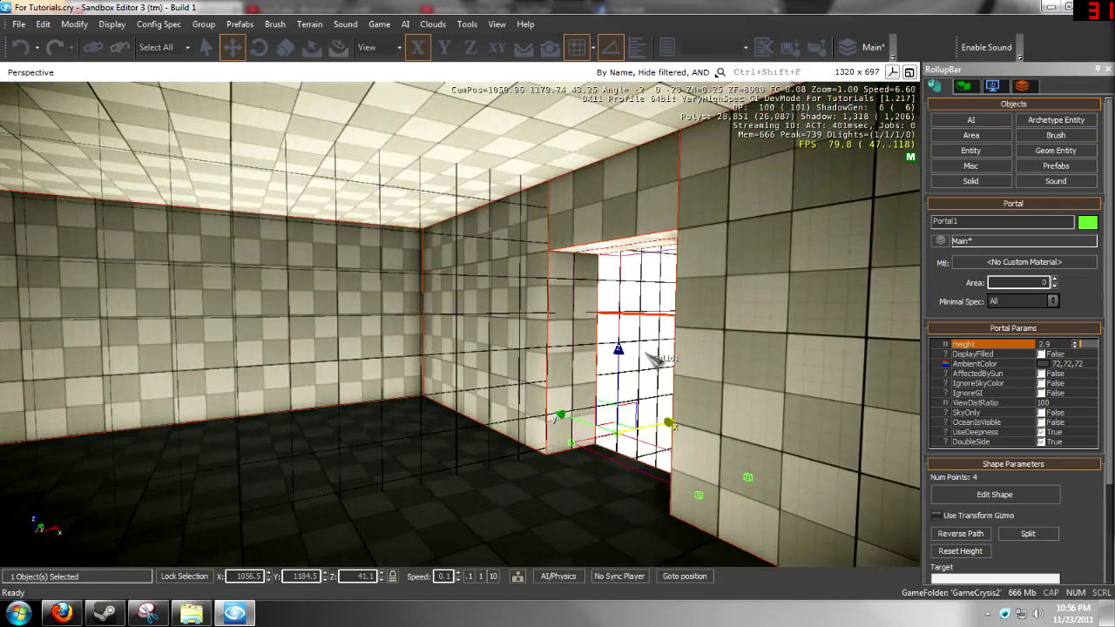
key("ctrl+g")
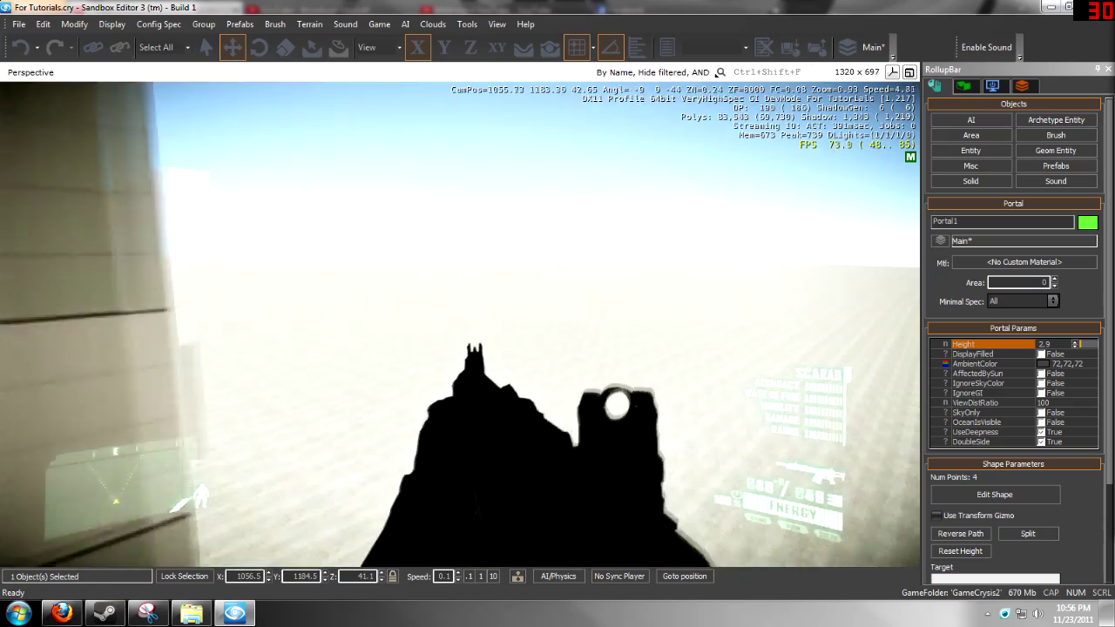
key("w")
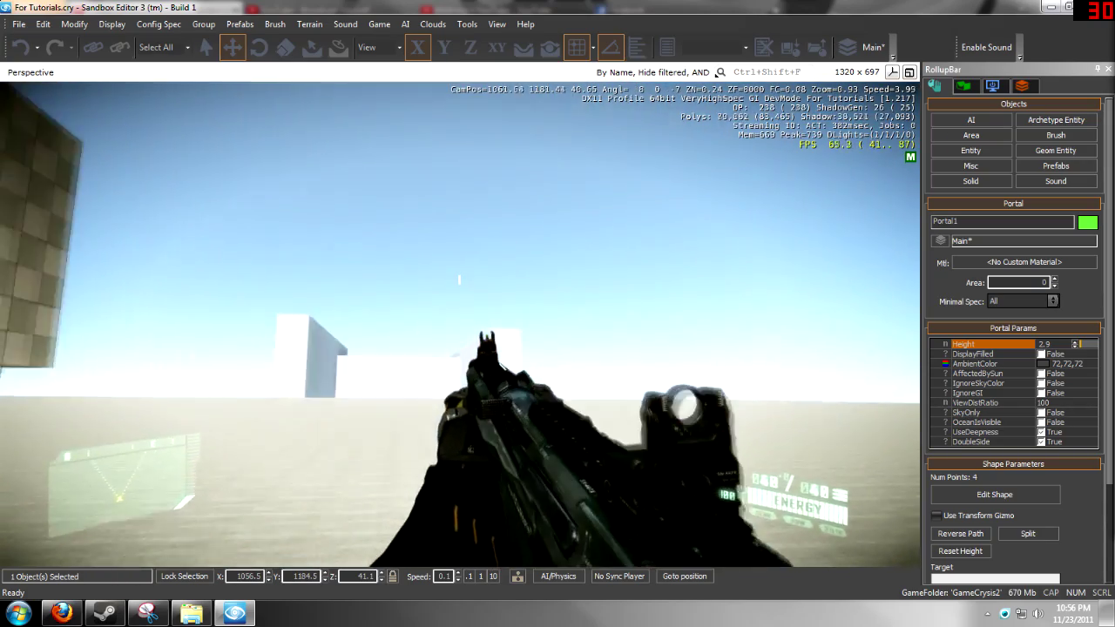
key("w")
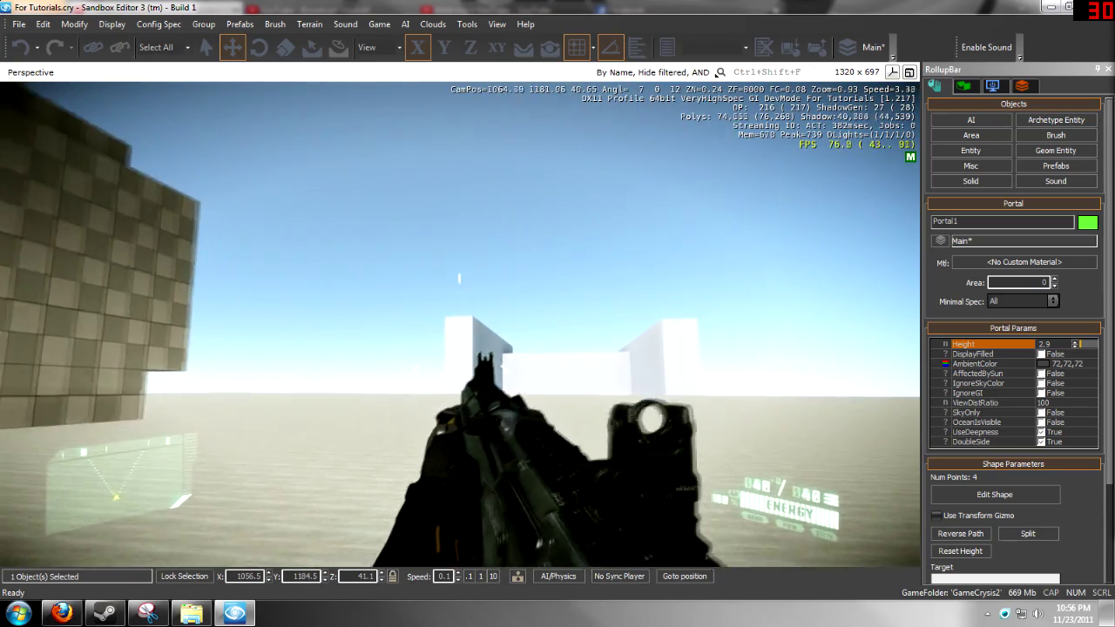
key("a")
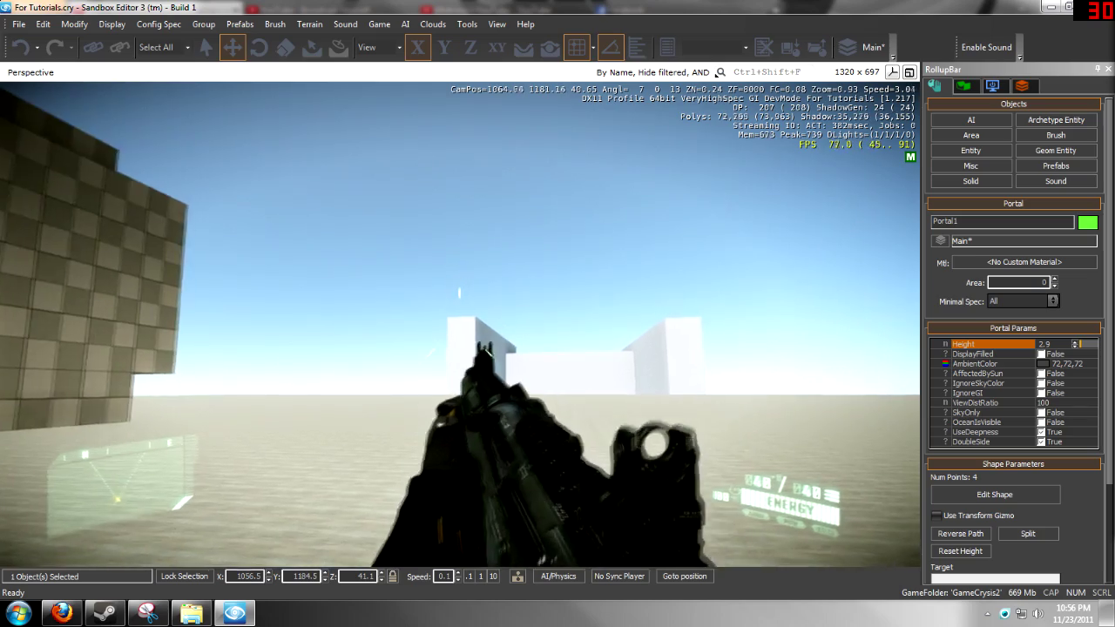
key("d")
key("a")
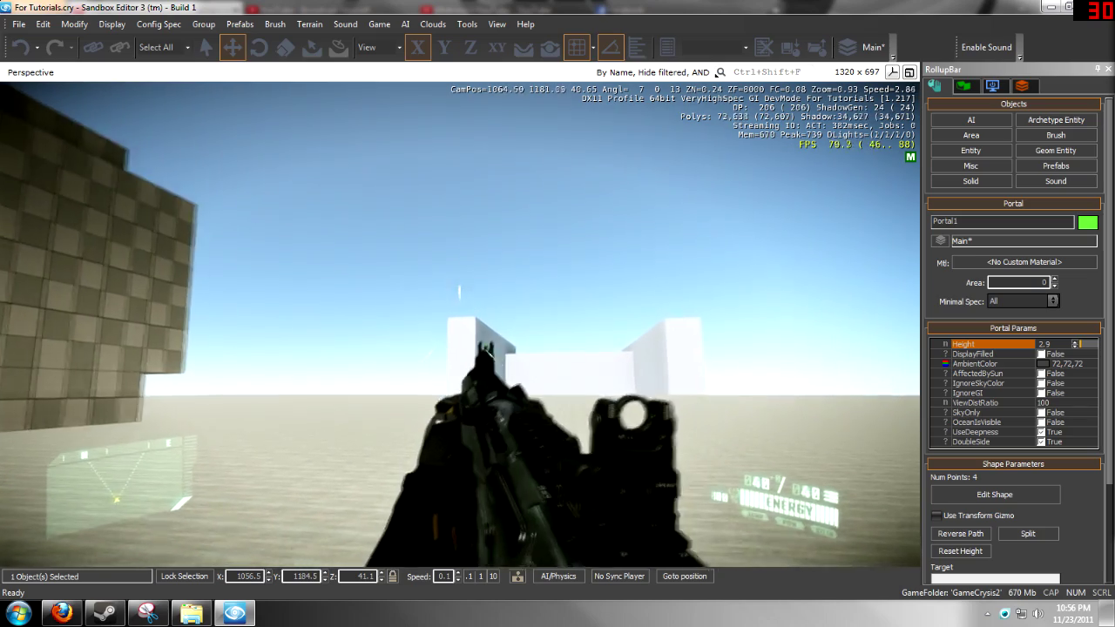
key("d")
key("a")
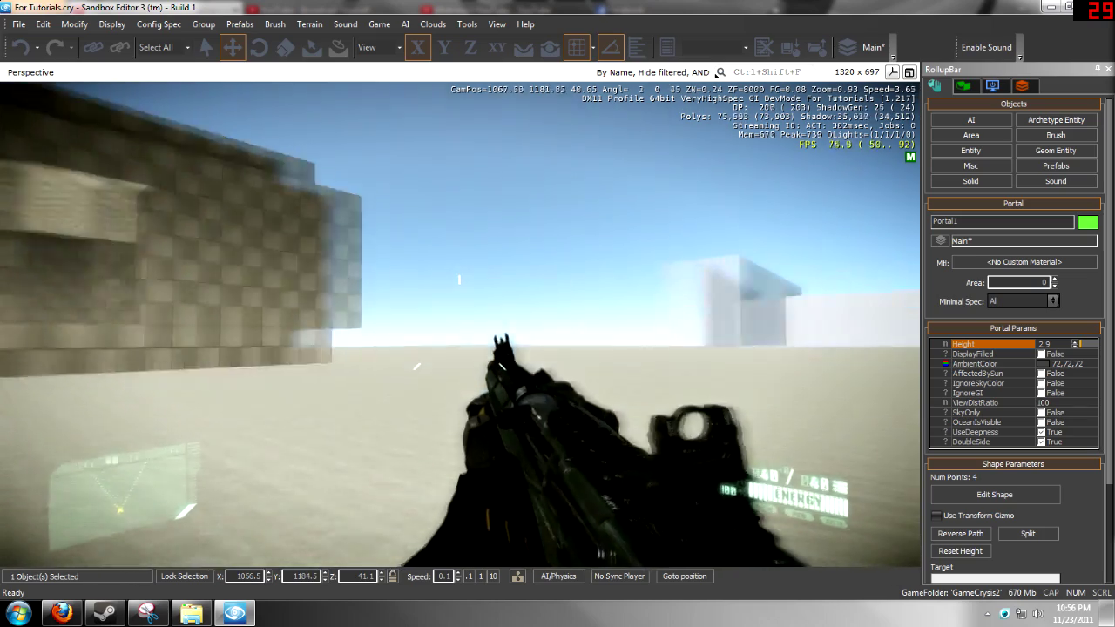
key("Escape")
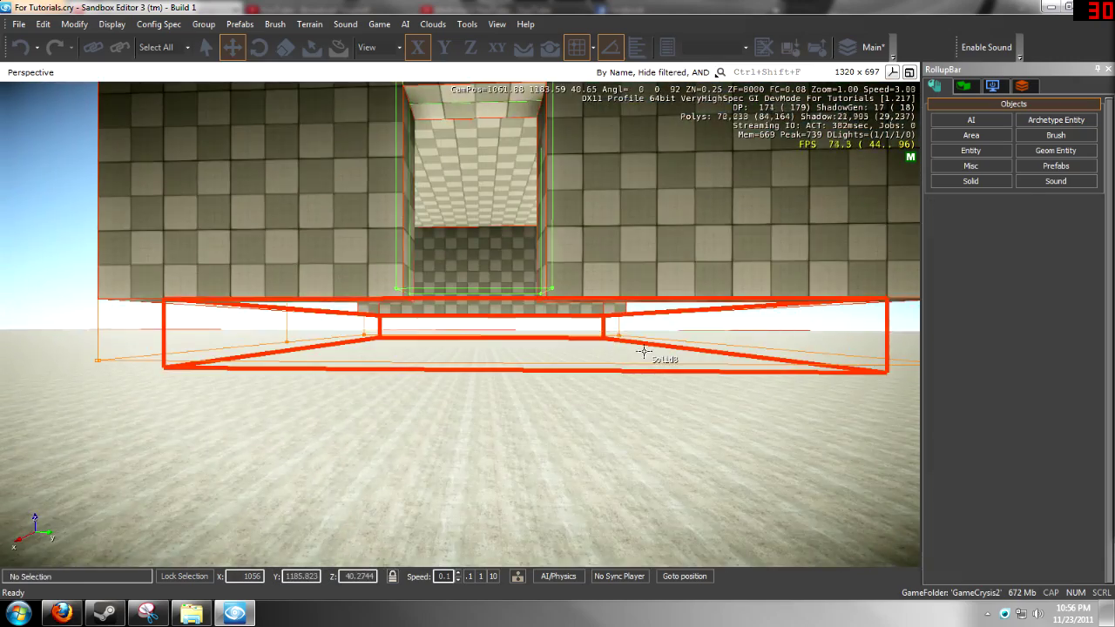
Step: Change VisArea1's Height in VisArea Params from 5.8 to 7
left_click(192, 376)
key("s")
right_click_drag(200, 386, 538, 193)
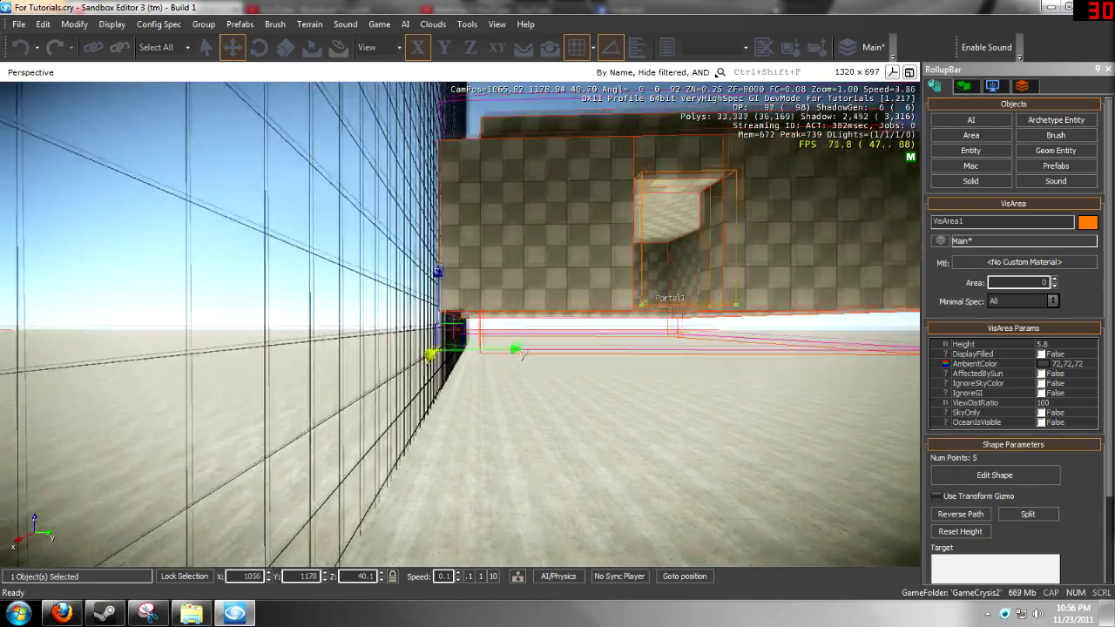
key("d")
left_click(1085, 348)
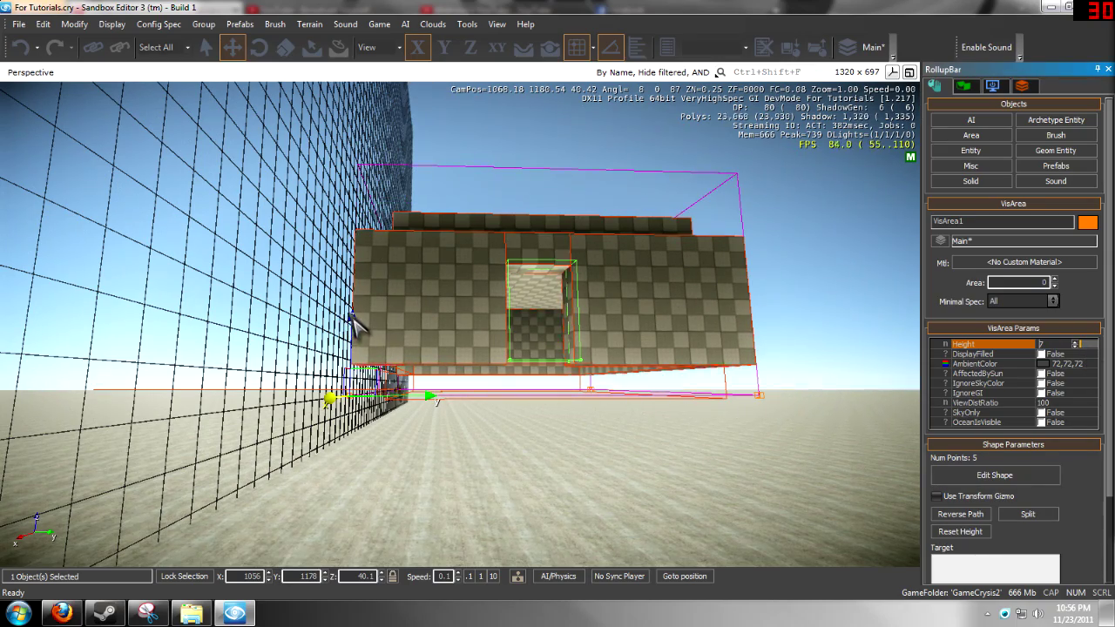
scroll(357, 332, "up", 5)
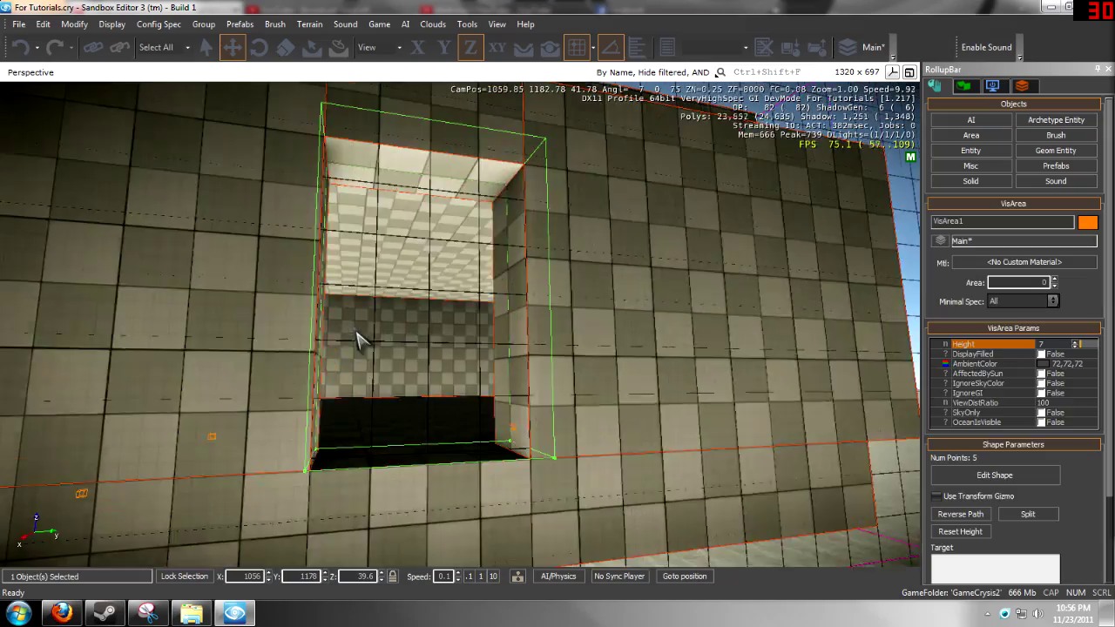
key("Escape")
mouse_move(410, 358)
middle_mouse_down("alt")
mouse_move(572, 381)
mouse_move(466, 266)
mouse_move(567, 456)
mouse_move(519, 389)
mouse_move(549, 396)
middle_mouse_up("alt")
left_click(530, 386)
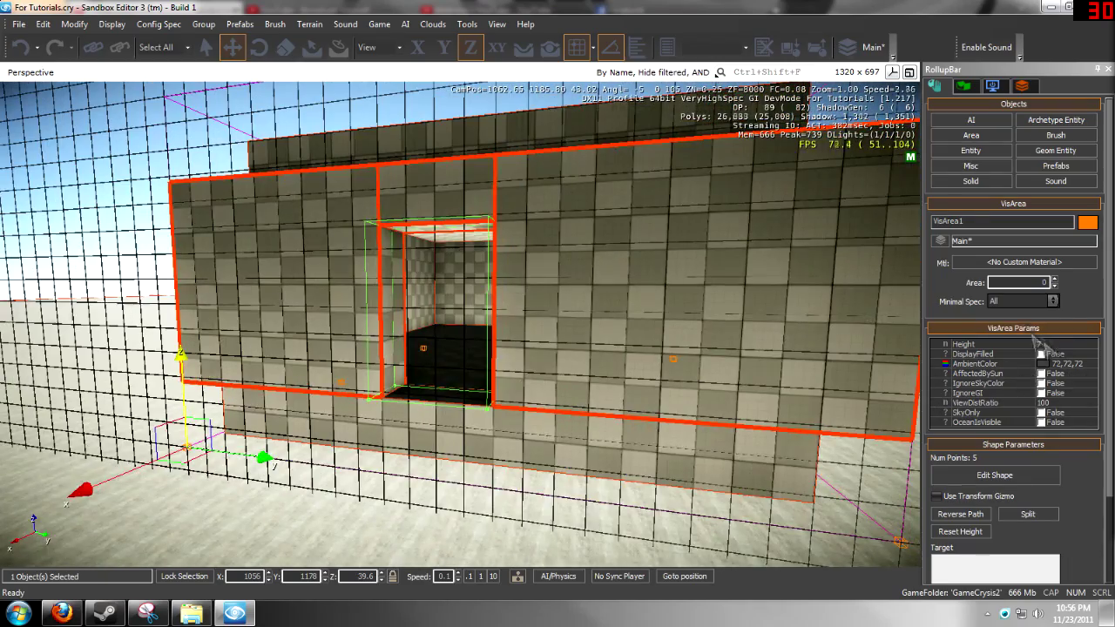
Step: Toggle the VisArea's filled-volume display on and back off
left_click(1053, 344)
mouse_move(418, 426)
right_mouse_down()
mouse_move(526, 401)
mouse_move(471, 402)
right_mouse_up()
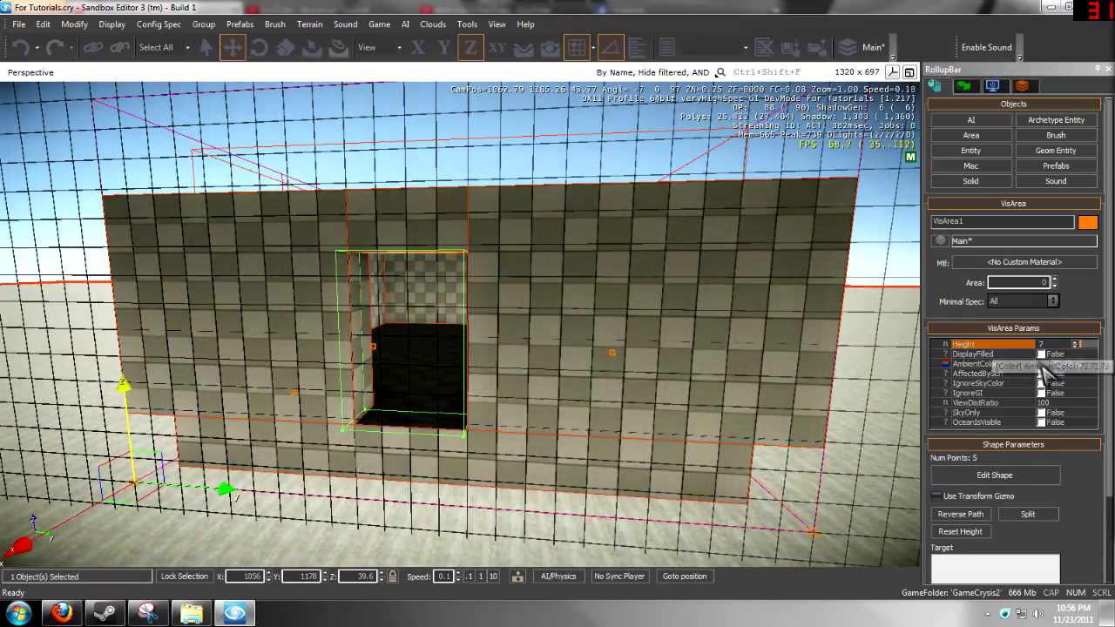
left_click(1041, 354)
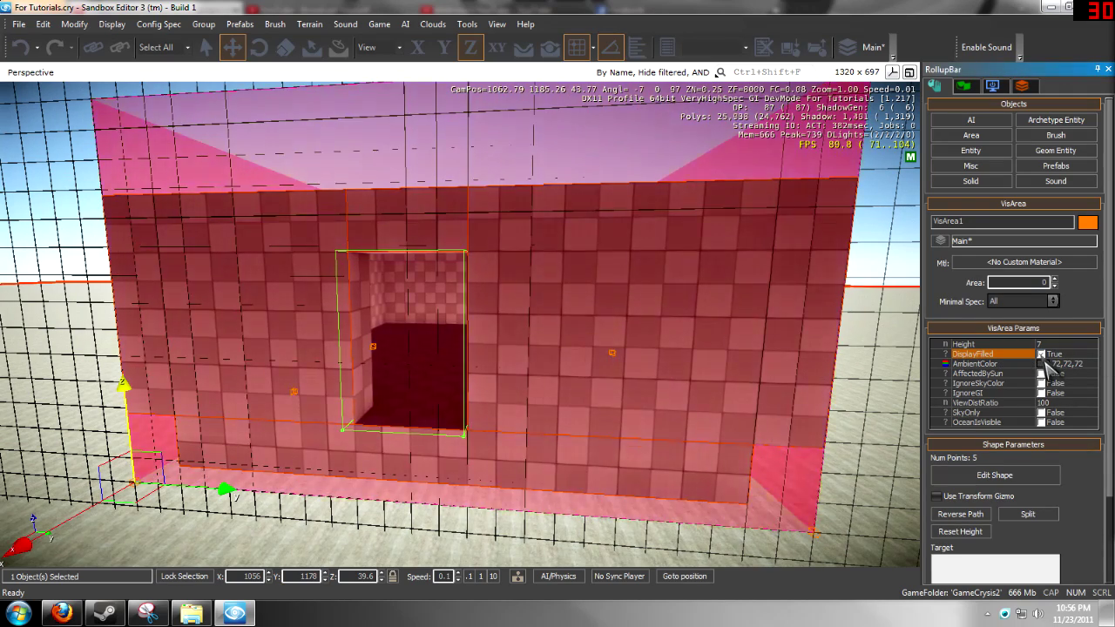
left_click(1043, 355)
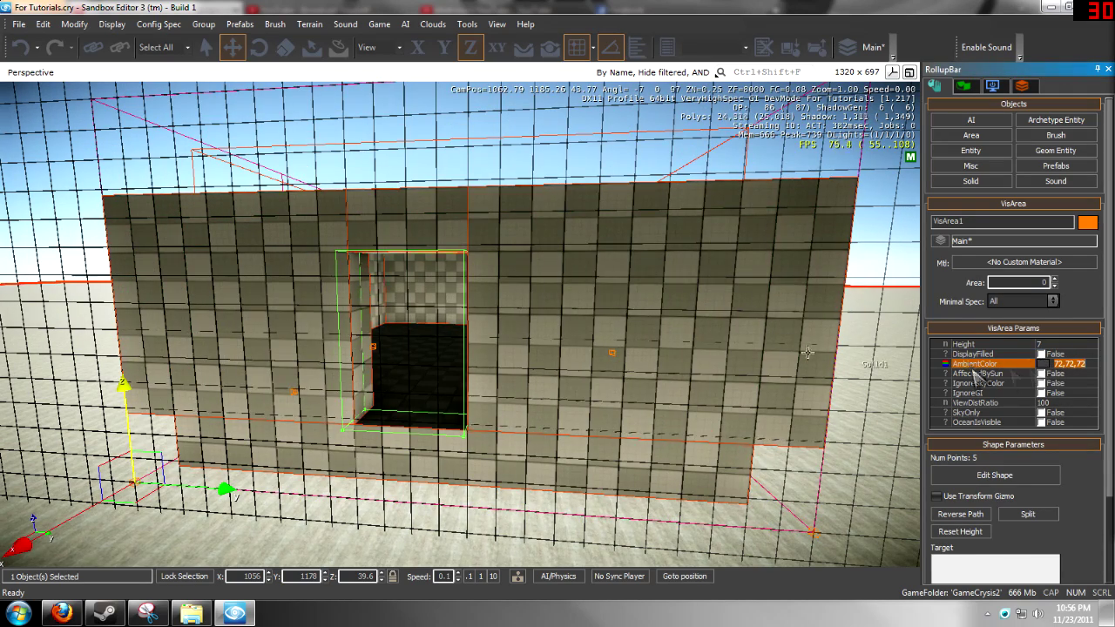
Step: Set the VisArea AmbientColor to pure black (0,0,0) with the luminance slider
left_click(1050, 366)
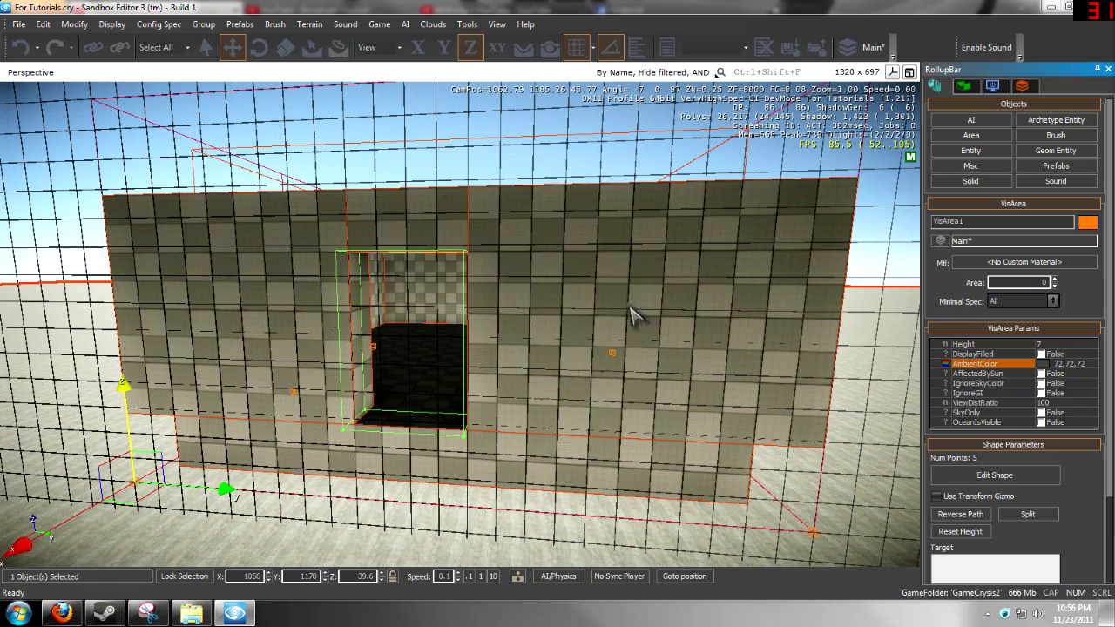
mouse_move(645, 261)
left_mouse_down()
mouse_move(659, 347)
mouse_move(652, 185)
mouse_move(654, 347)
left_mouse_up()
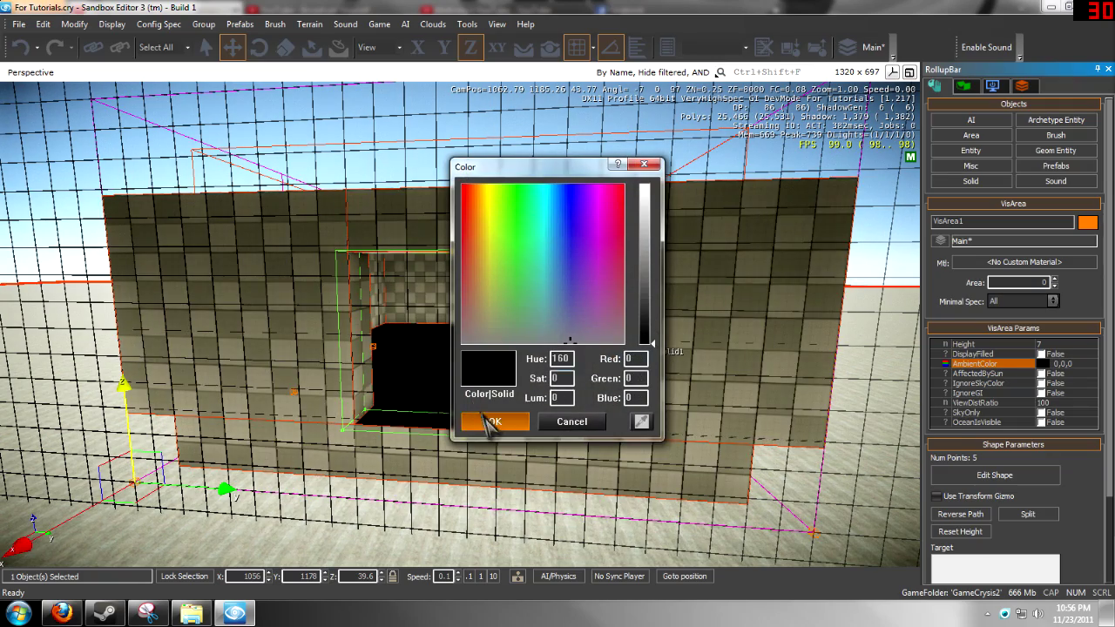
left_click(491, 423)
scroll(488, 424, "up", 10)
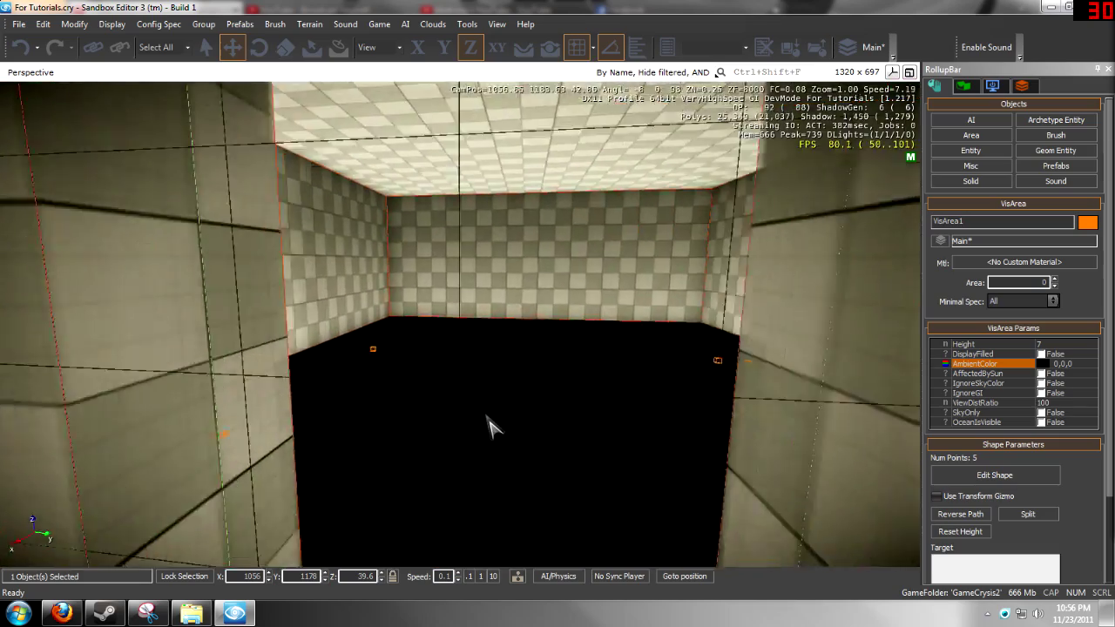
right_click_drag(491, 424, 846, 348)
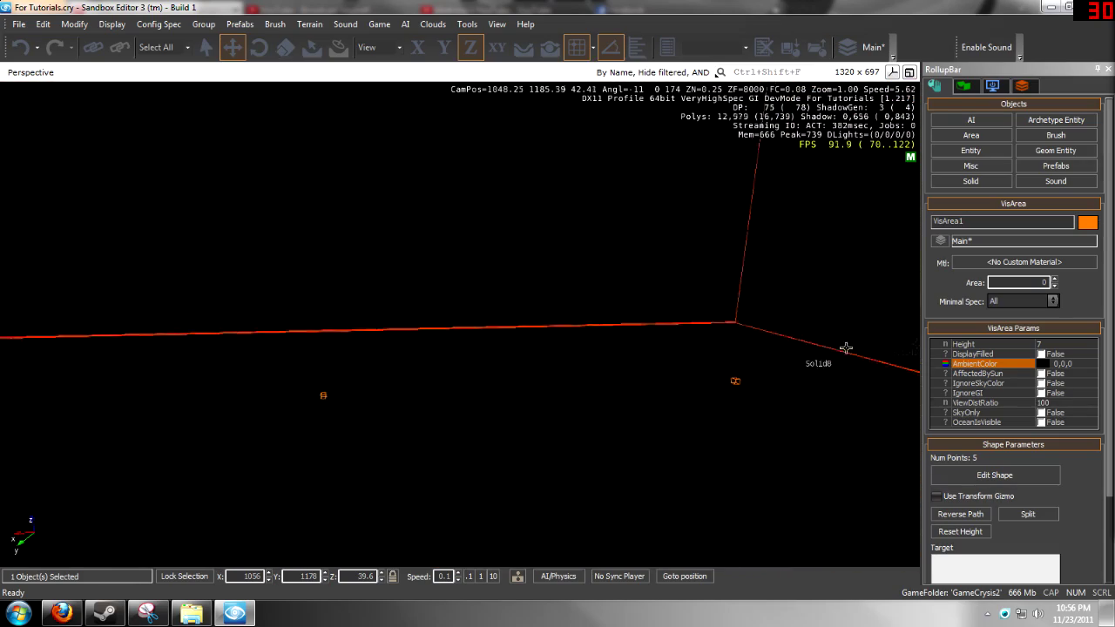
left_click(1056, 365)
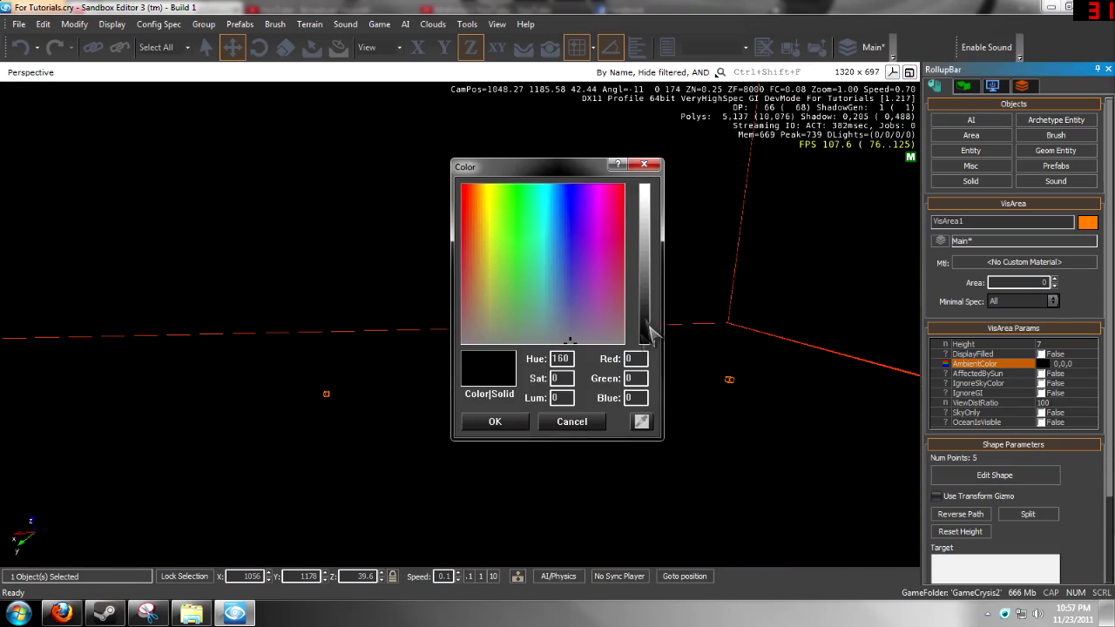
left_click(495, 423)
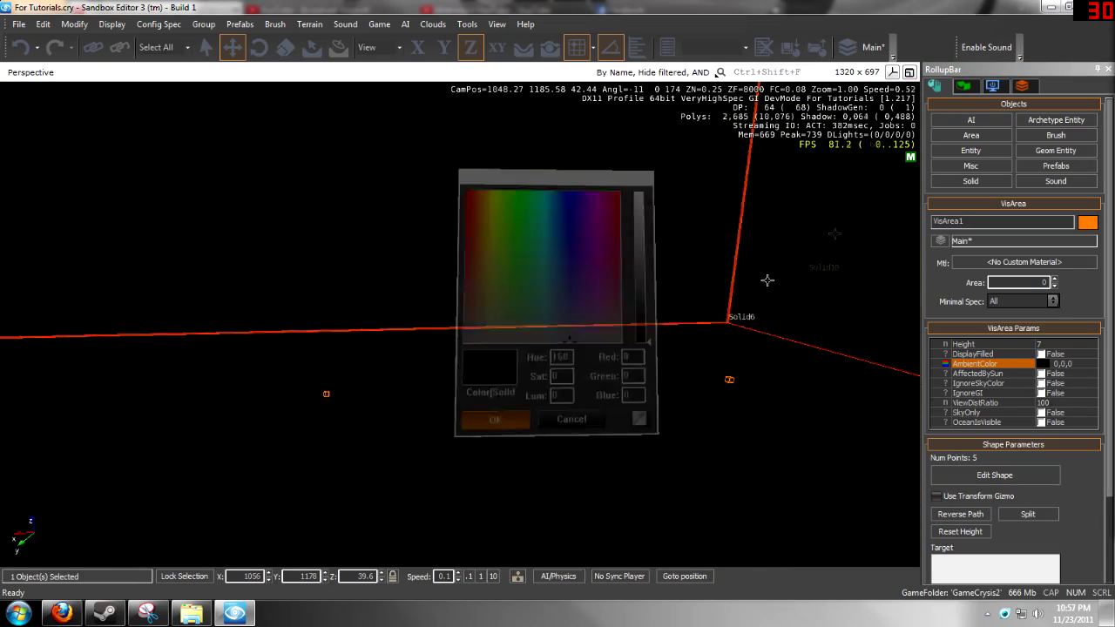
left_click(959, 154)
Step: Drag a Light entity from the Lights category into the building's room
left_click(969, 326)
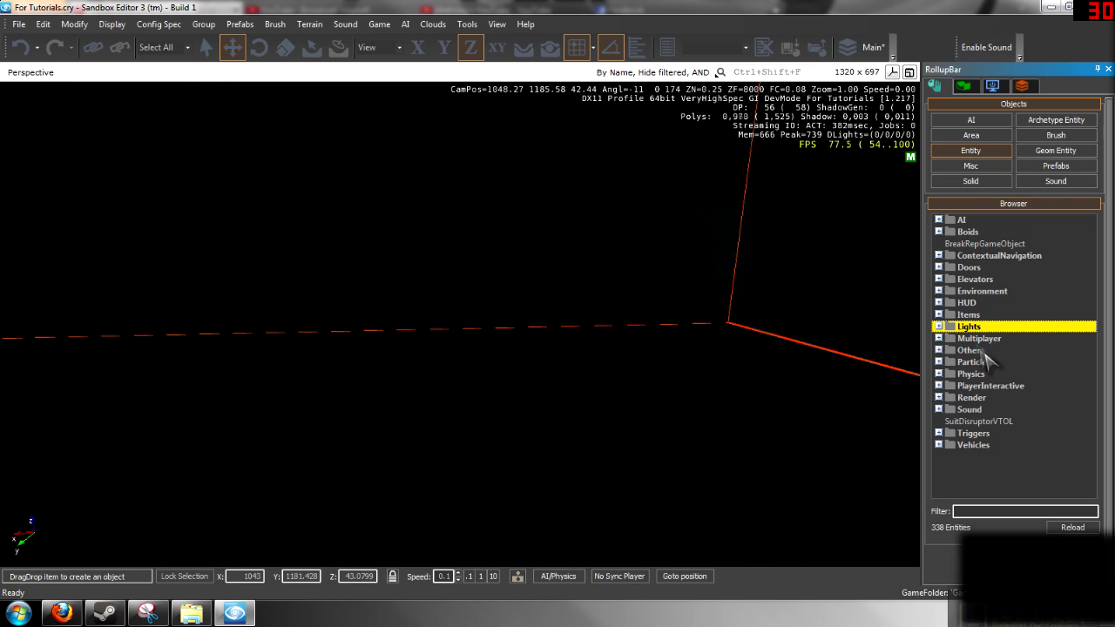
left_click(938, 328)
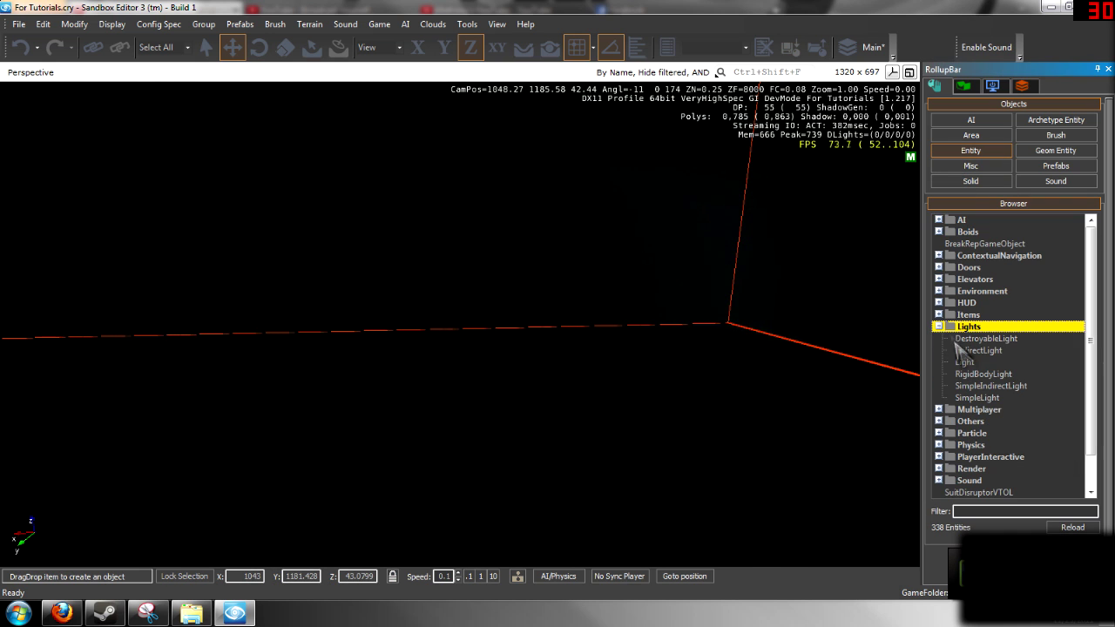
left_click(953, 362)
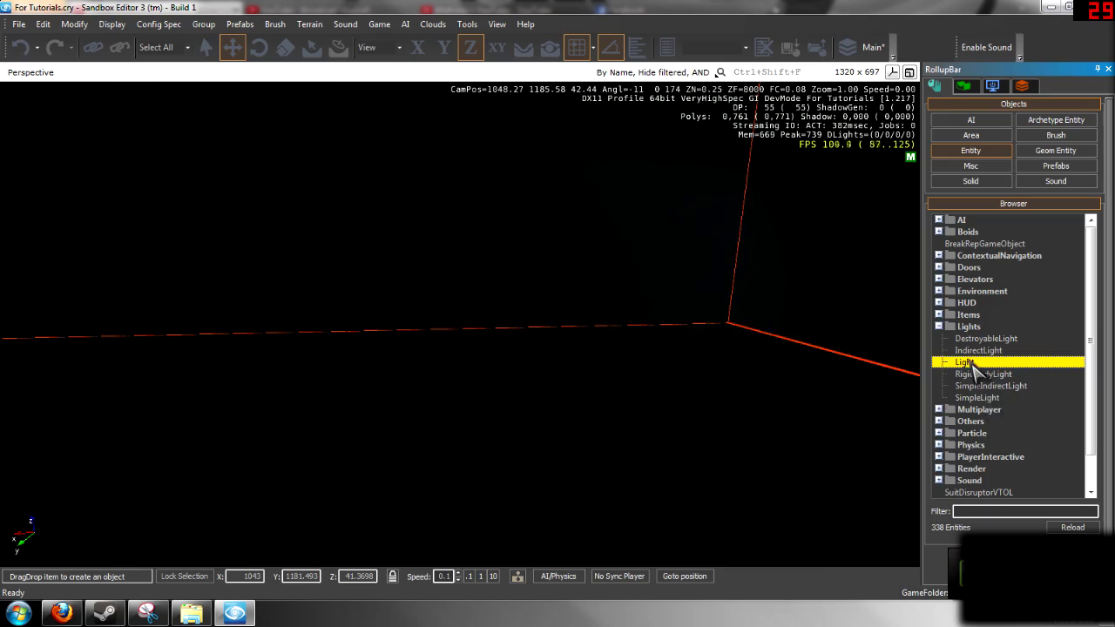
left_click_drag(976, 369, 532, 370)
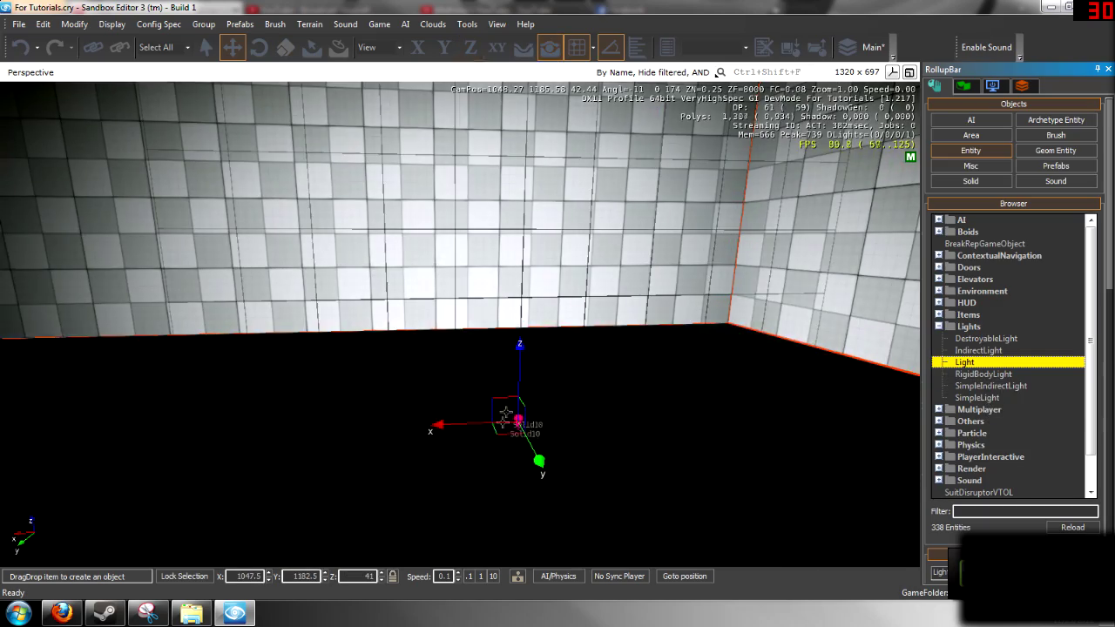
left_click(527, 457)
mouse_move(527, 457)
right_mouse_down()
mouse_move(543, 320)
mouse_move(577, 456)
right_mouse_up()
Step: Reselect VisArea1 and orbit to check the lit building from the front
left_click(580, 413)
scroll(581, 412, "down", 5)
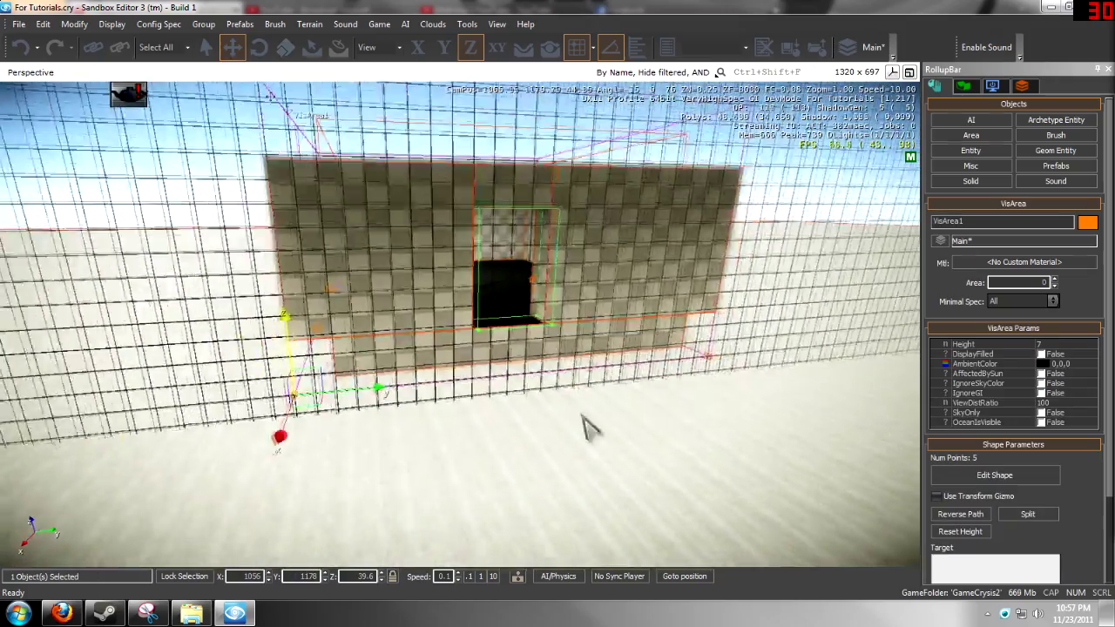
key("3")
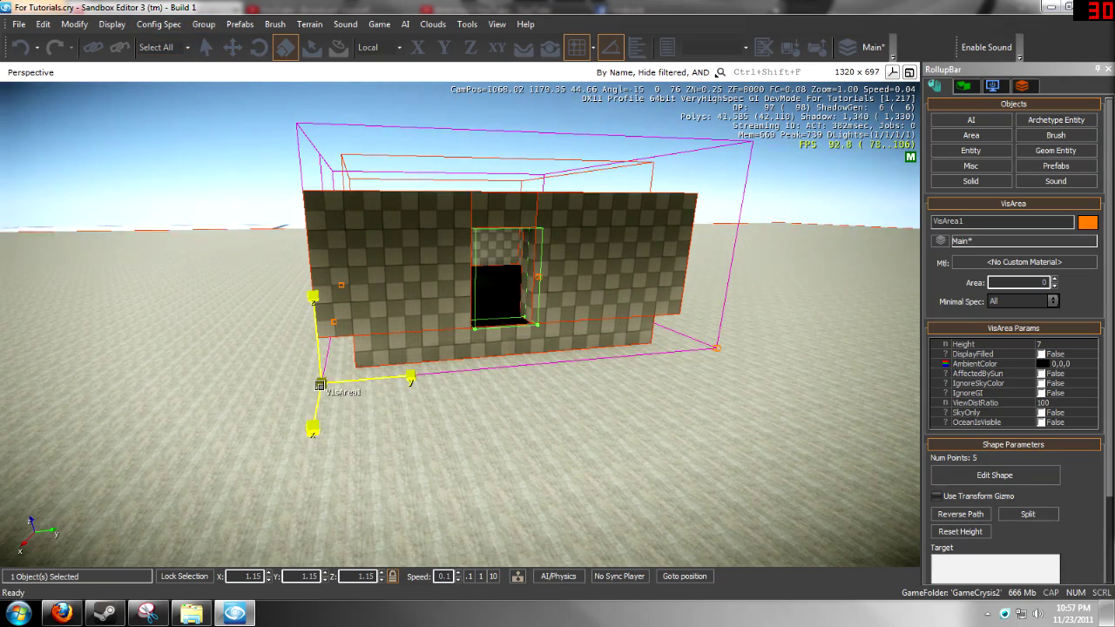
left_click(227, 49)
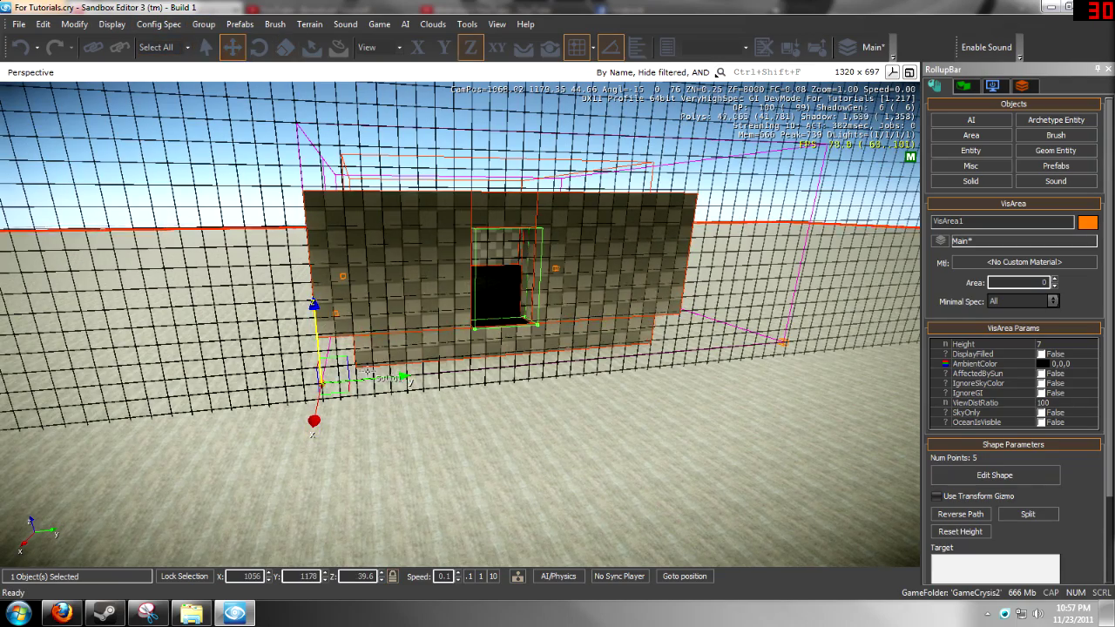
middle_click_drag(312, 381, 488, 287, "alt")
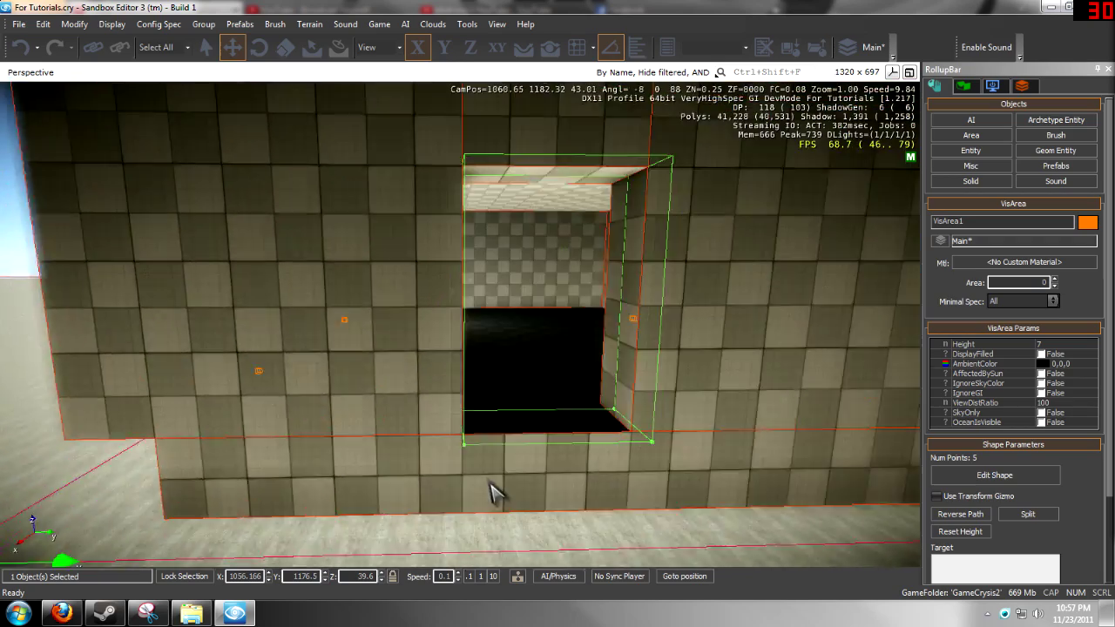
scroll(497, 490, "up", 3)
scroll(492, 493, "up", 3)
scroll(492, 492, "down", 3)
scroll(488, 490, "down", 3)
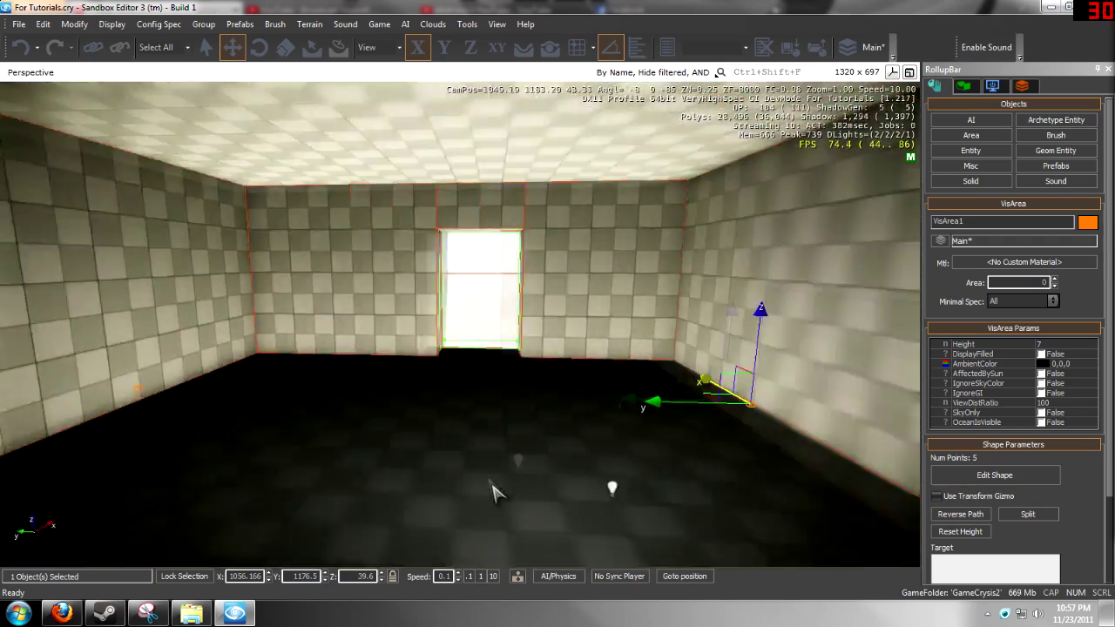
scroll(490, 490, "down", 3)
scroll(484, 475, "down", 3)
mouse_move(483, 476)
right_mouse_down()
mouse_move(474, 486)
mouse_move(497, 478)
mouse_move(492, 491)
right_mouse_up()
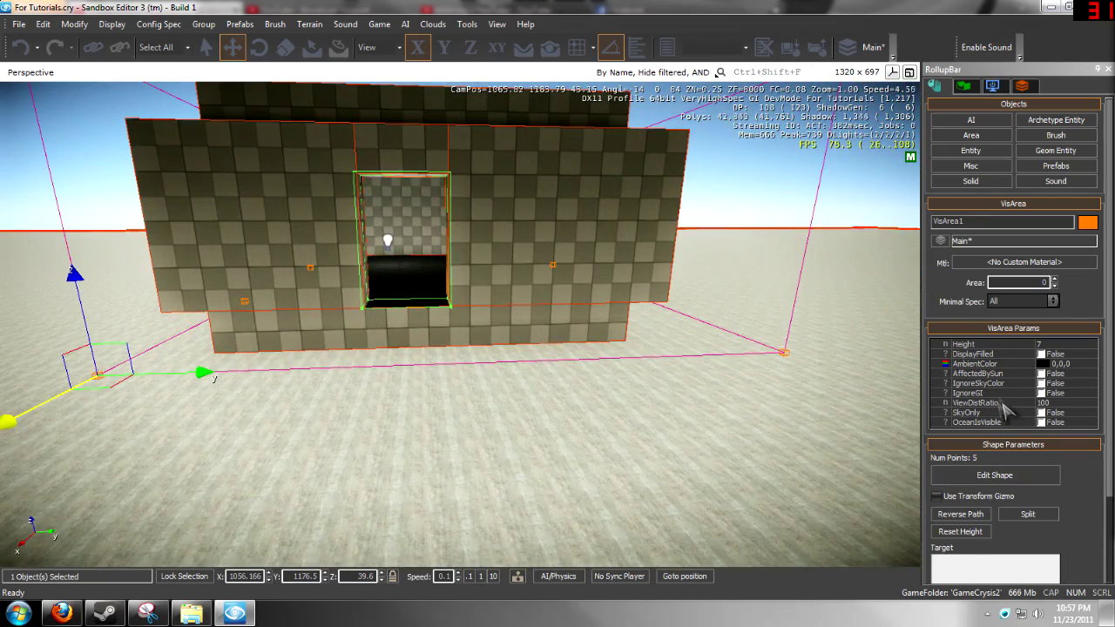
Step: Set the VisArea's AffectedBySun to True and look at the room's walls
left_click(991, 375)
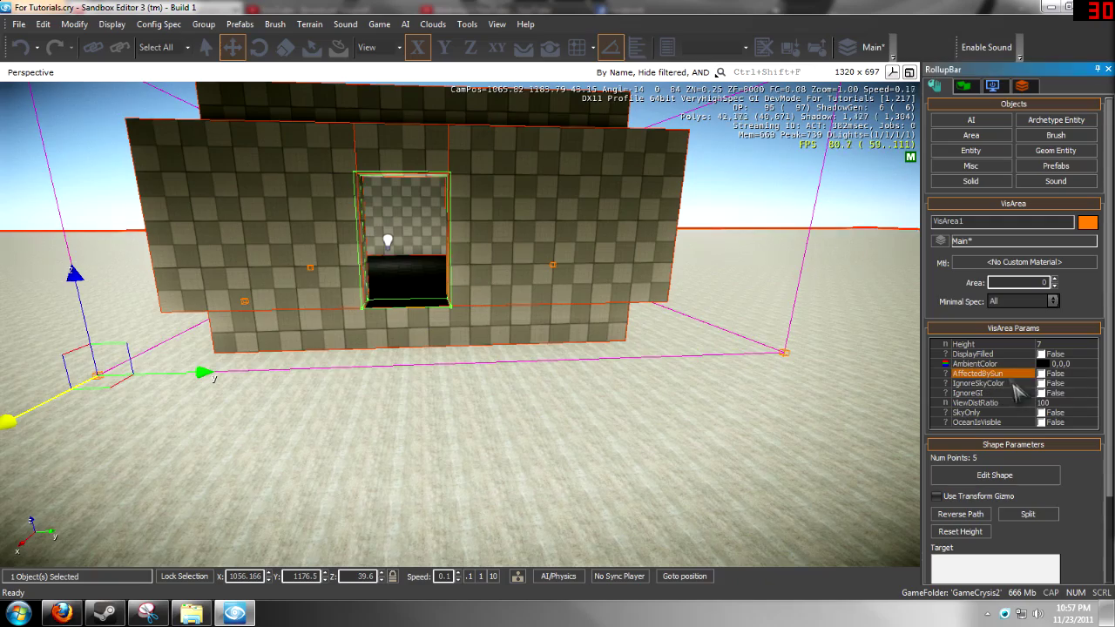
left_click(1042, 374)
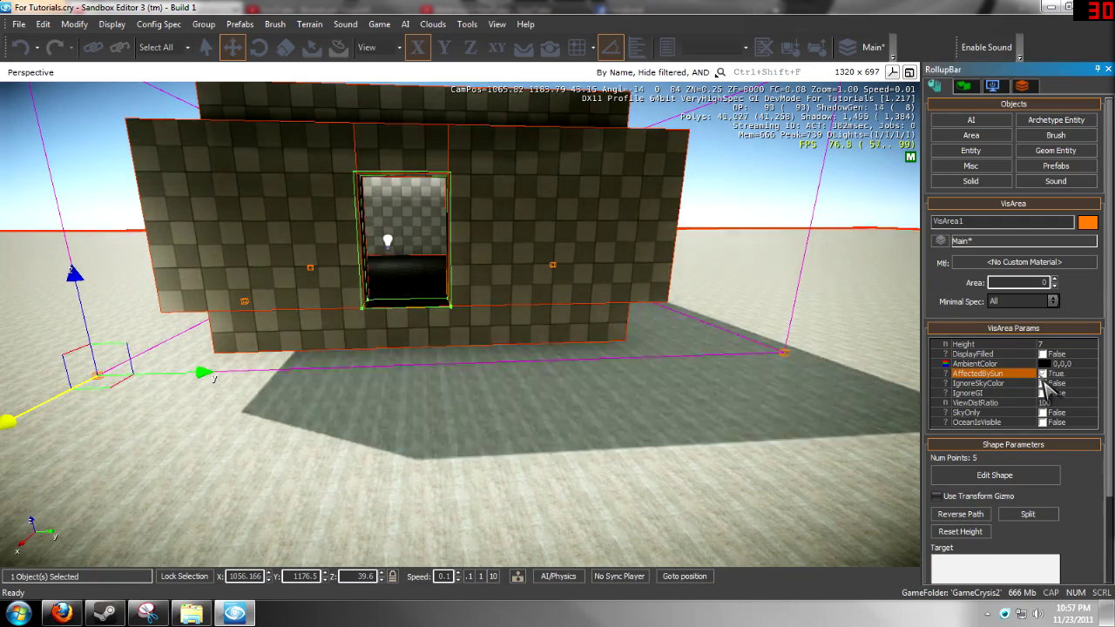
scroll(520, 329, "up", 3)
mouse_move(521, 330)
right_mouse_down()
mouse_move(535, 331)
mouse_move(506, 324)
mouse_move(517, 327)
right_mouse_up()
scroll(520, 329, "down", 5)
scroll(520, 329, "down", 3)
scroll(517, 324, "up", 2)
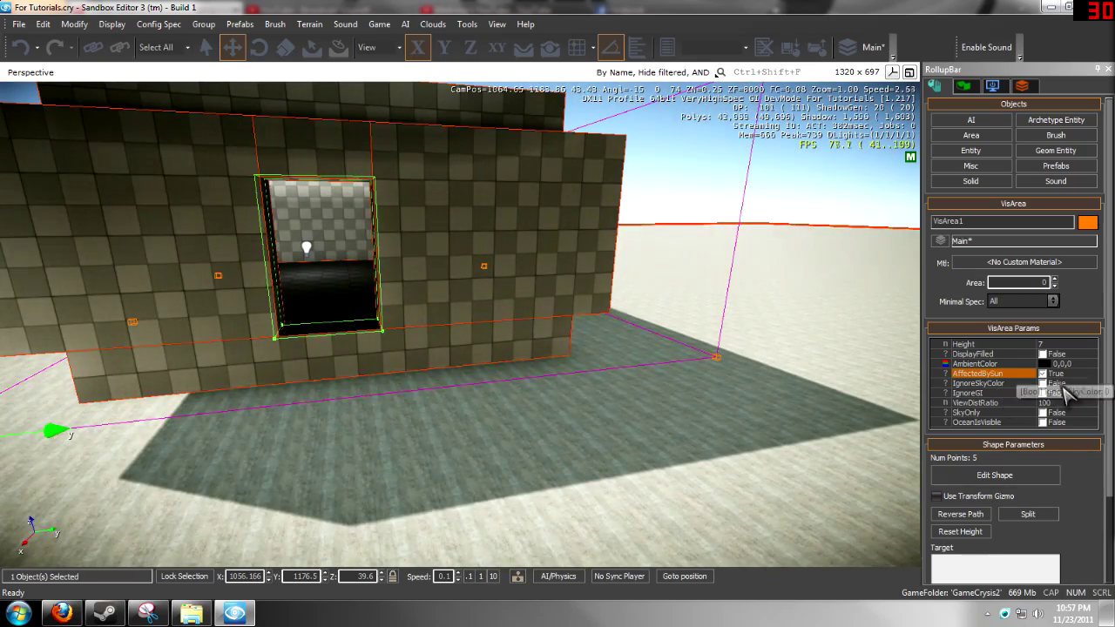
Step: Set AffectedBySun back to False, toggle IgnoreSkyColor, and set ViewDistRatio to 44
left_click(1043, 373)
left_click(1042, 384)
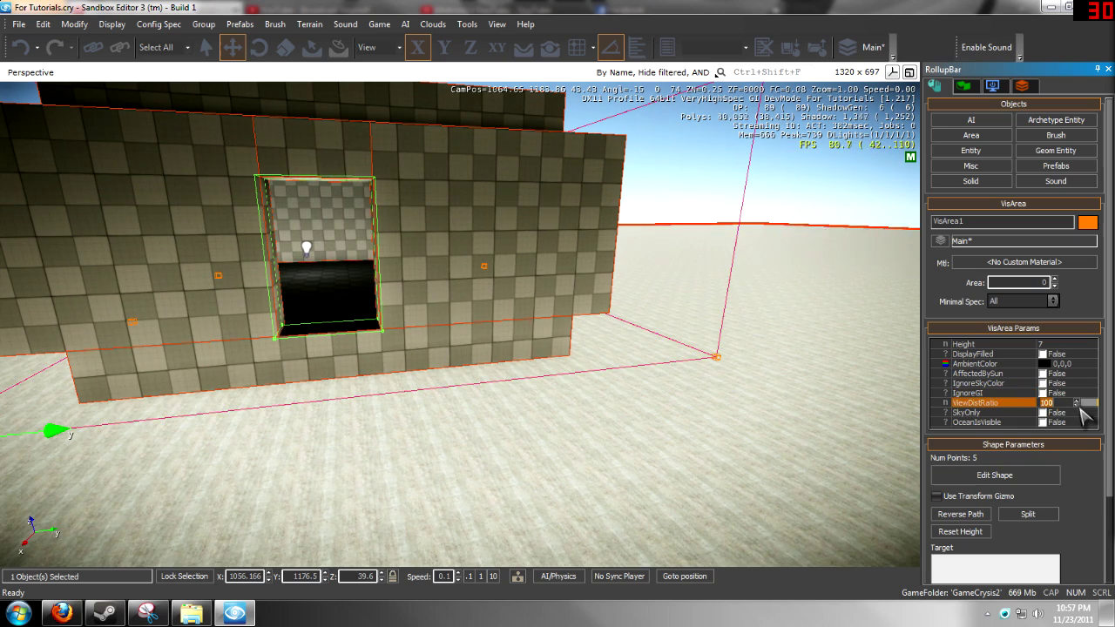
scroll(493, 224, "down", 5)
scroll(493, 224, "down", 3)
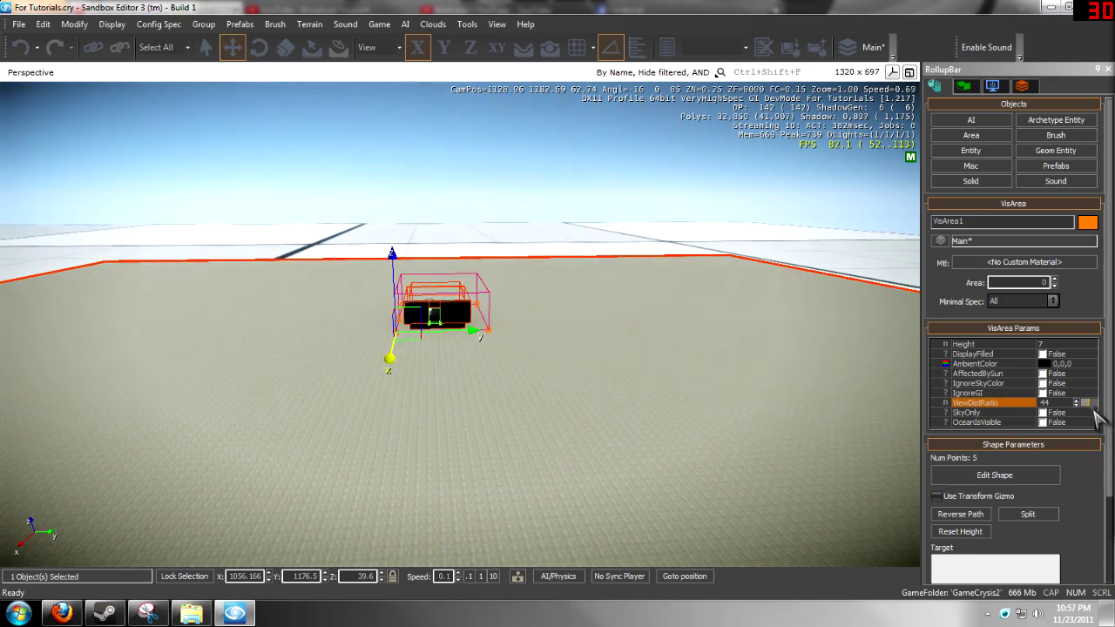
scroll(589, 388, "up", 3)
scroll(590, 388, "up", 3)
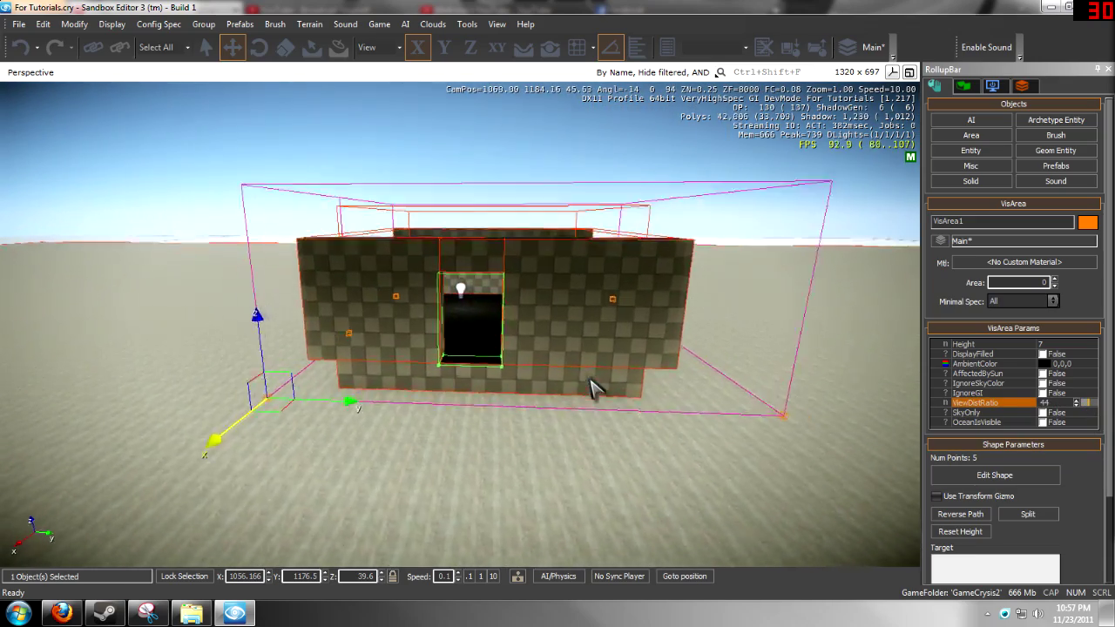
scroll(590, 387, "up", 3)
scroll(590, 388, "up", 3)
scroll(585, 373, "down", 3)
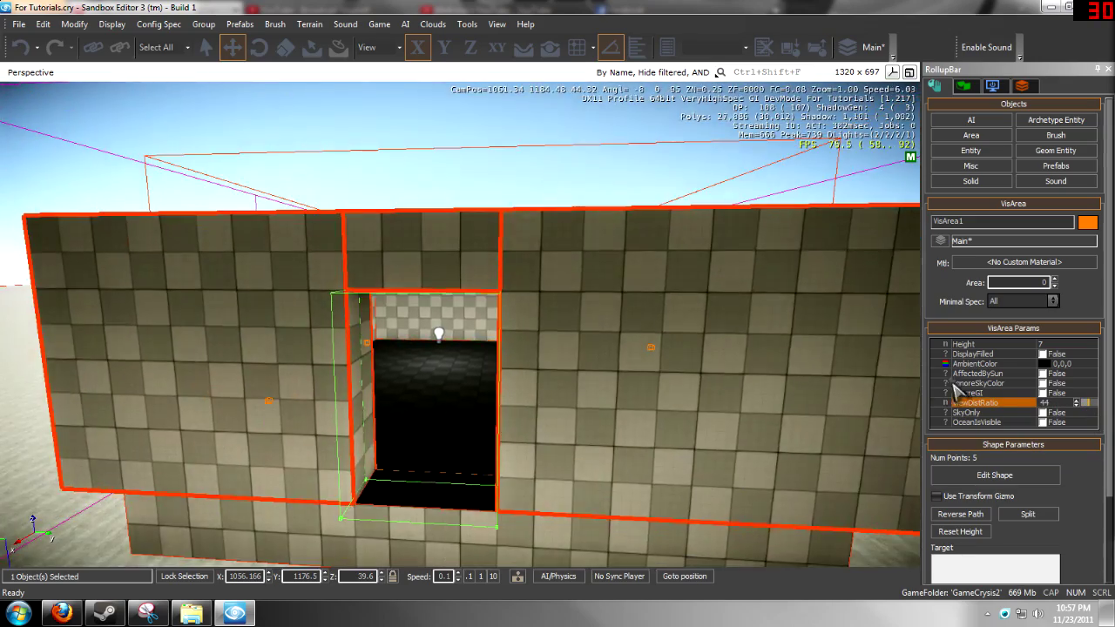
Step: Set SkyOnly and OceanIsVisible to True, viewing the room from inside and outside
left_click(1043, 413)
scroll(309, 361, "up", 5)
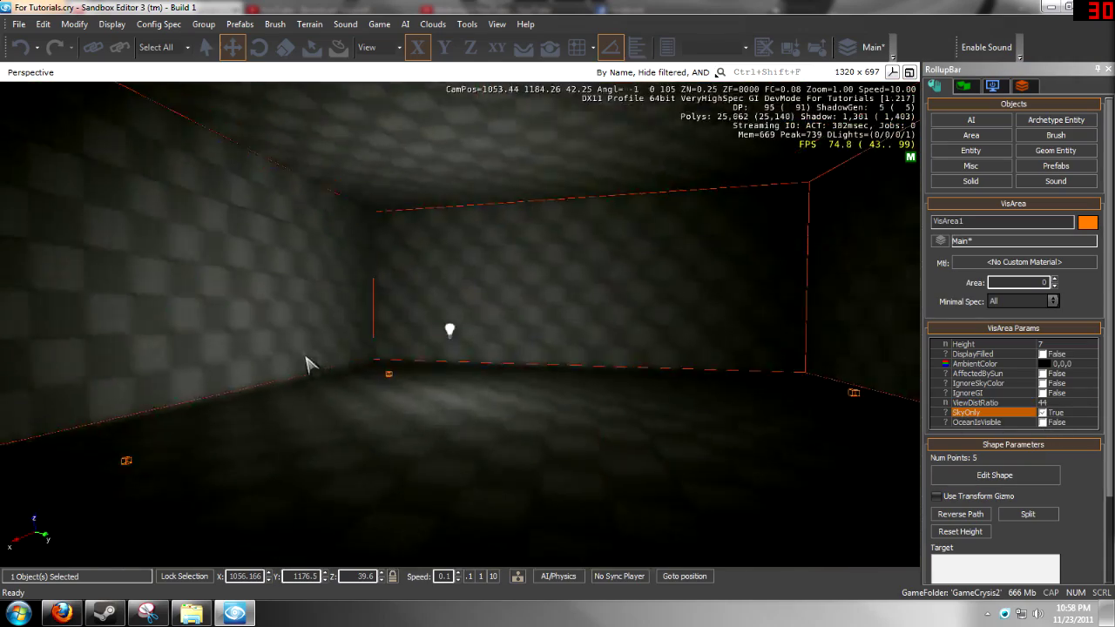
right_click_drag(309, 361, 314, 366)
scroll(313, 365, "down", 5)
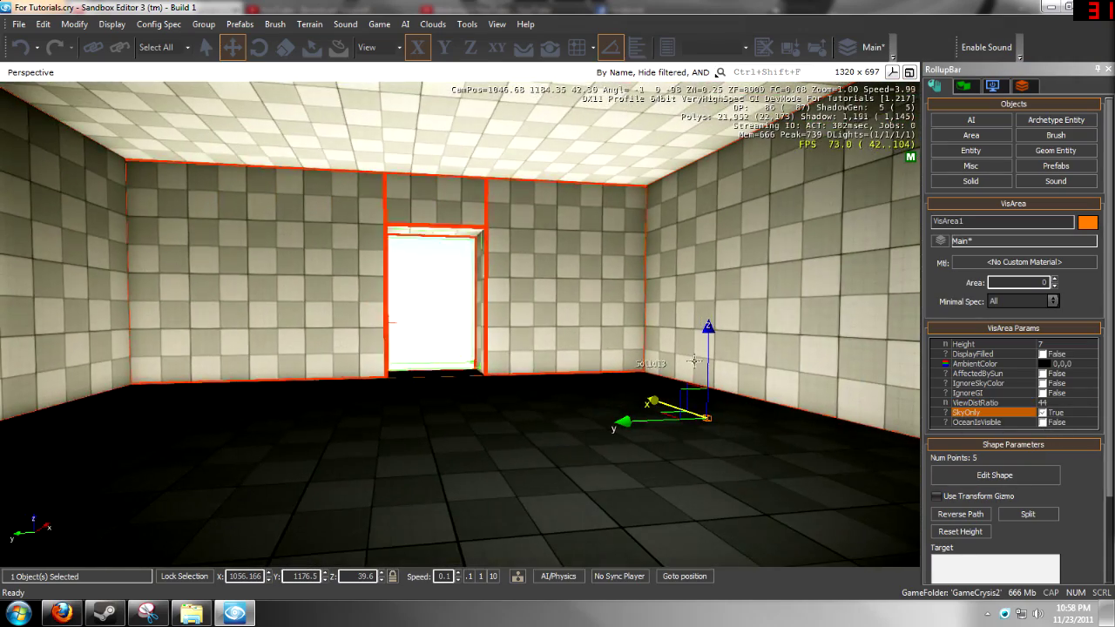
scroll(698, 393, "up", 3)
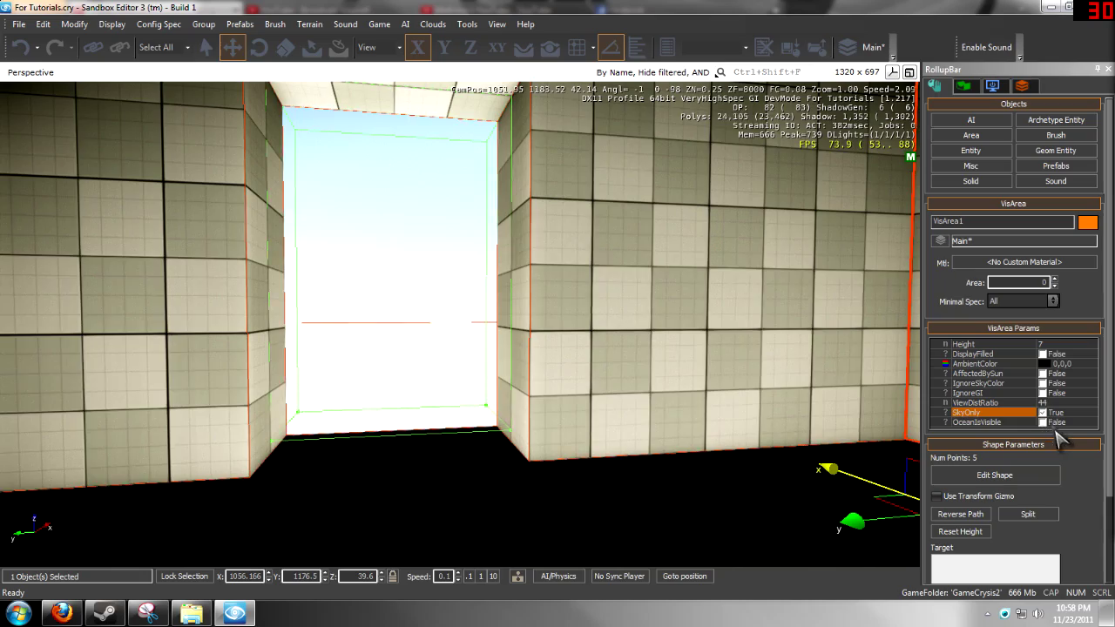
left_click(1043, 422)
scroll(423, 386, "up", 5)
right_click_drag(424, 385, 554, 360)
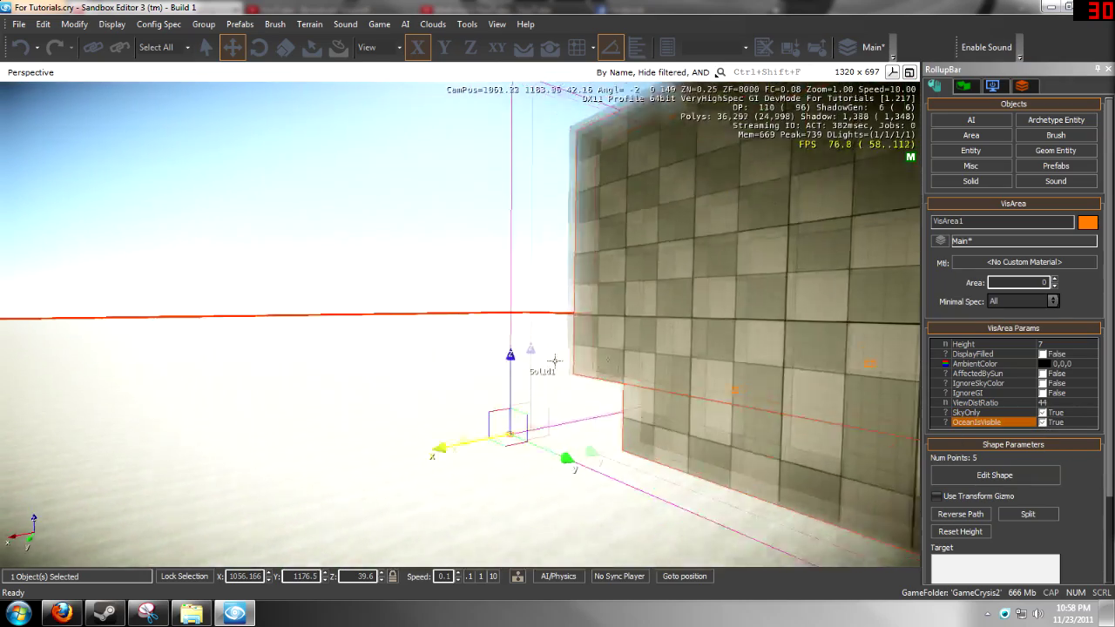
scroll(554, 360, "down", 5)
mouse_move(602, 391)
right_mouse_down()
mouse_move(660, 394)
mouse_move(580, 394)
right_mouse_up()
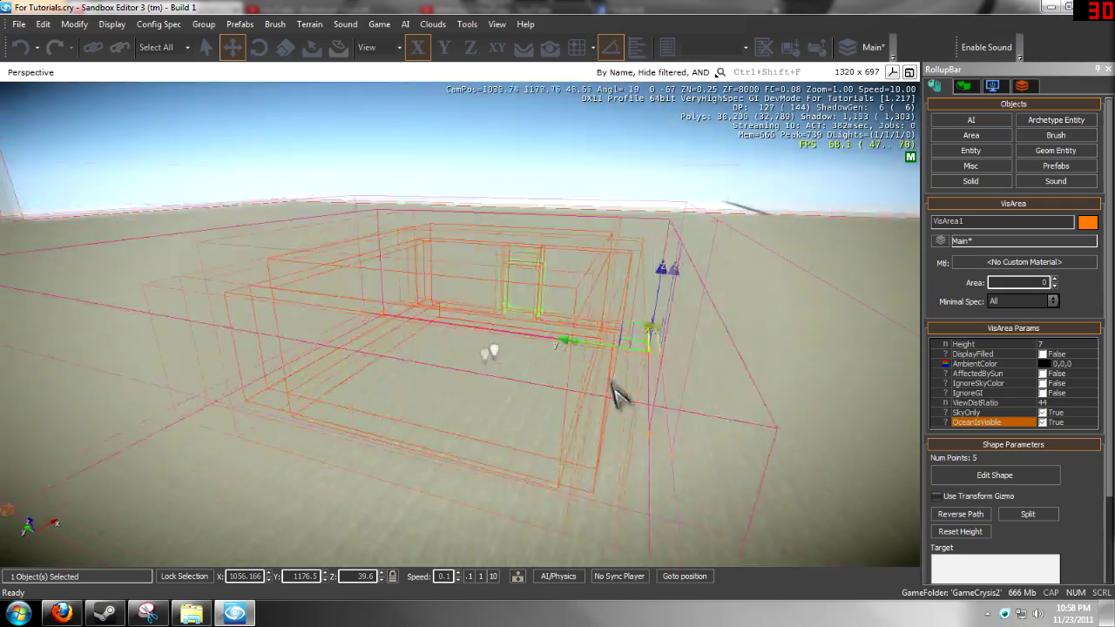
scroll(614, 397, "up", 5)
right_click_drag(604, 391, 613, 385)
Step: Deselect VisArea1 and look around the interior lit by the placed light
key("Escape")
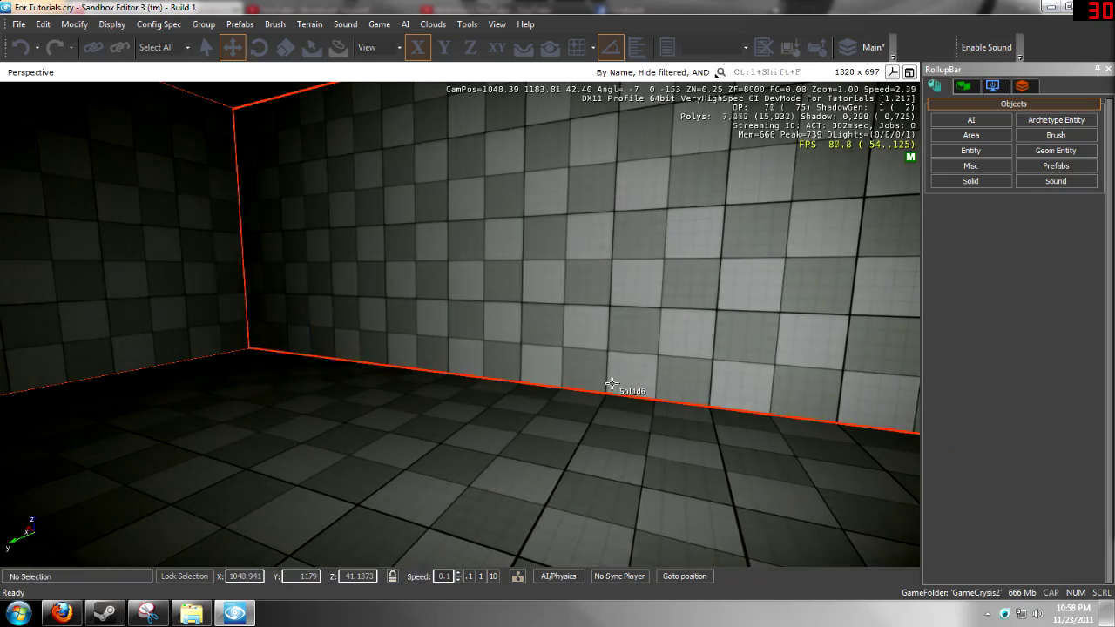
right_click_drag(618, 345, 627, 361)
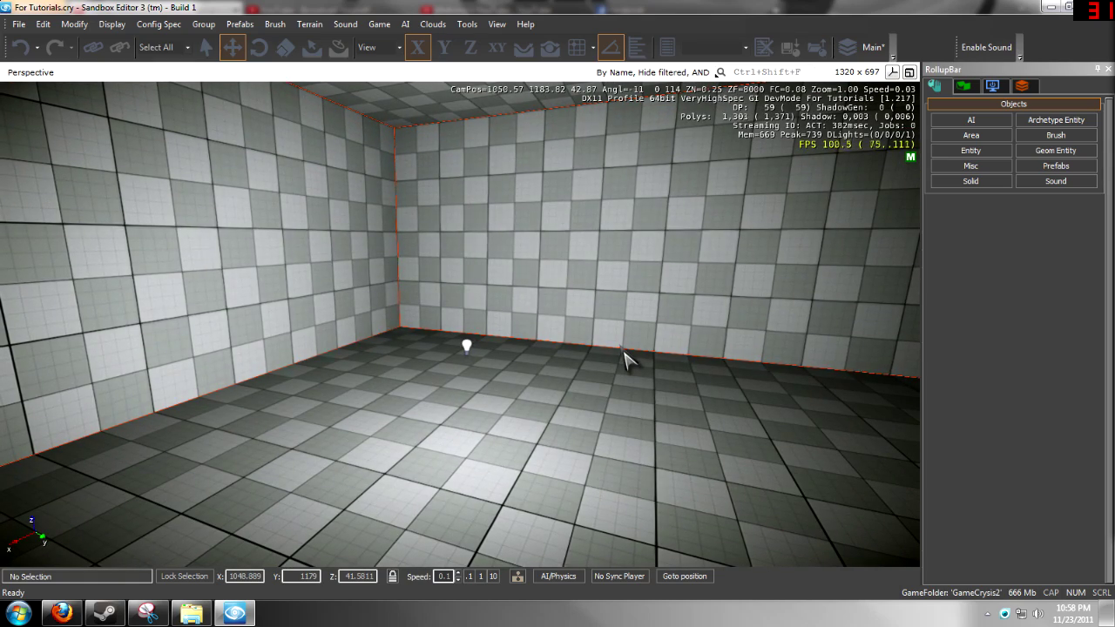
right_click_drag(625, 360, 626, 359)
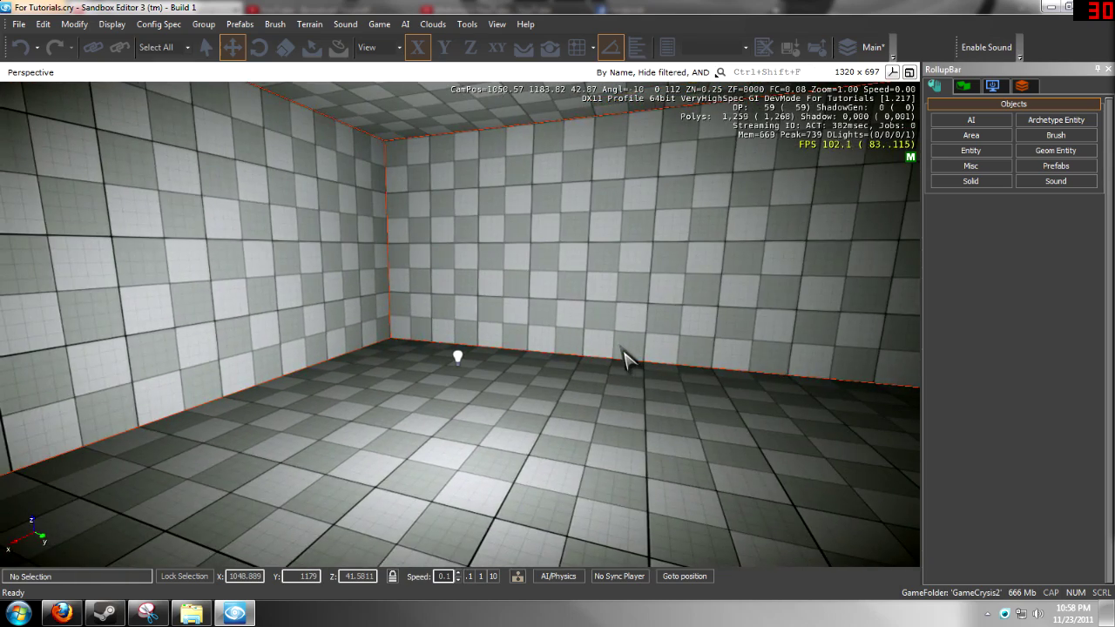